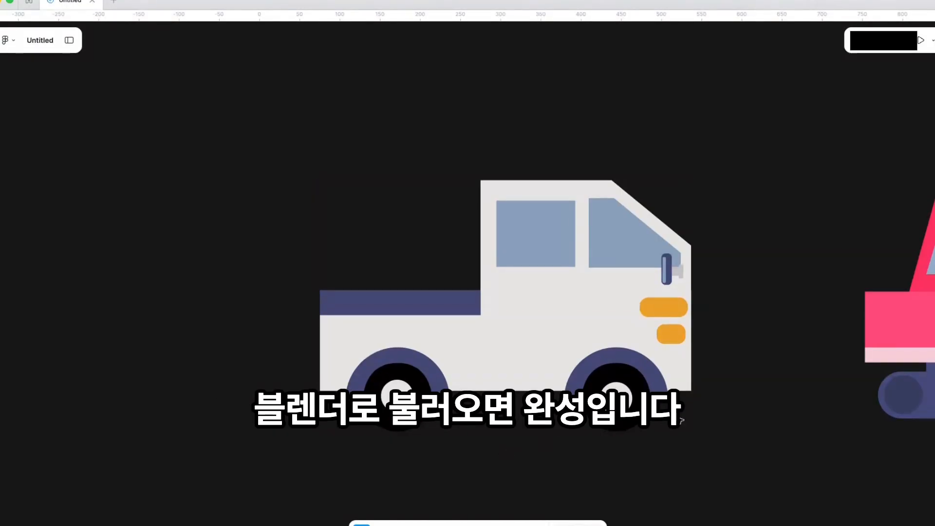
- Pan the Figma canvas from the flat 2D truck to the 3D excavator and robot-arm frames
scroll(673, 424, "down", 2)
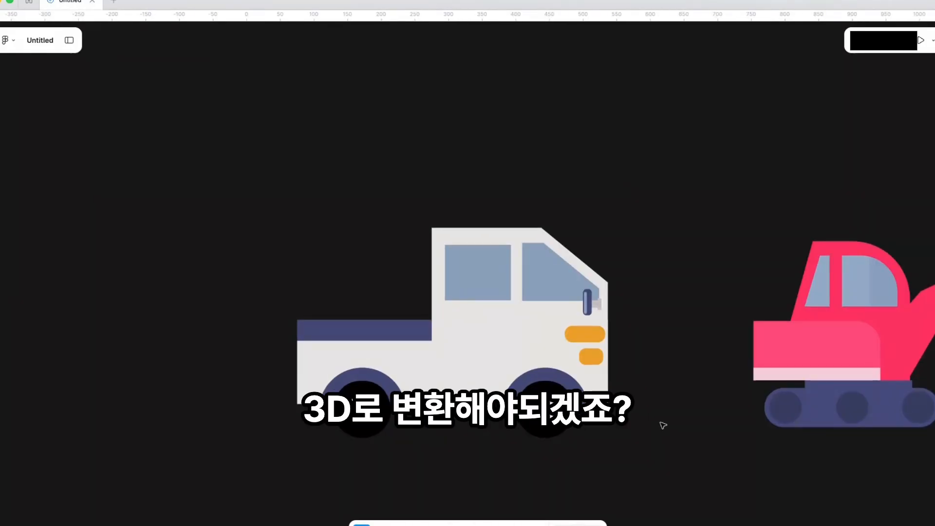
scroll(663, 427, "down", 10)
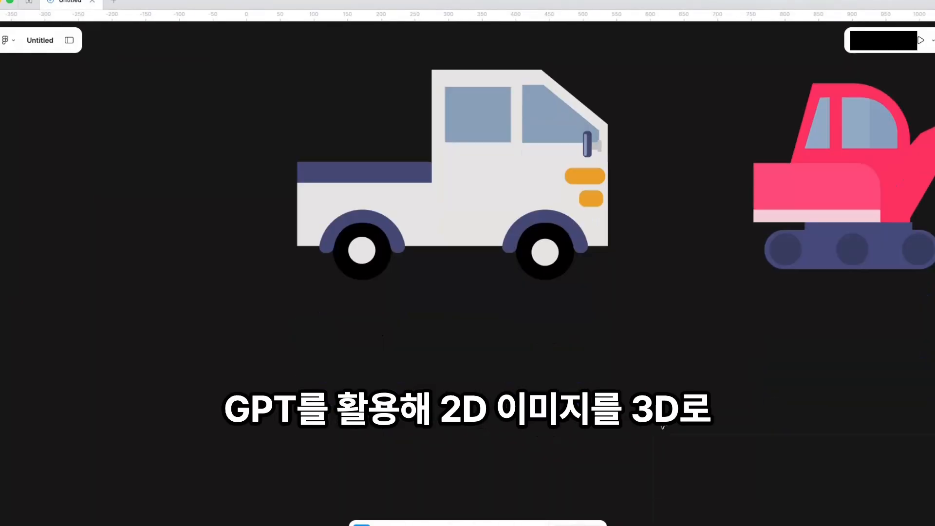
scroll(384, 381, "right", 7)
scroll(682, 389, "right", 2)
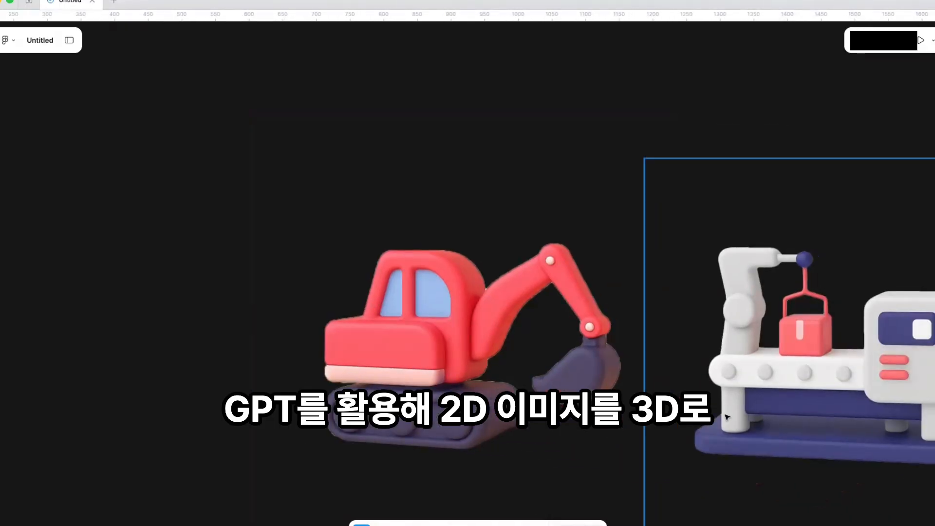
scroll(776, 398, "right", 7)
scroll(775, 398, "down", 2)
scroll(776, 398, "right", 15)
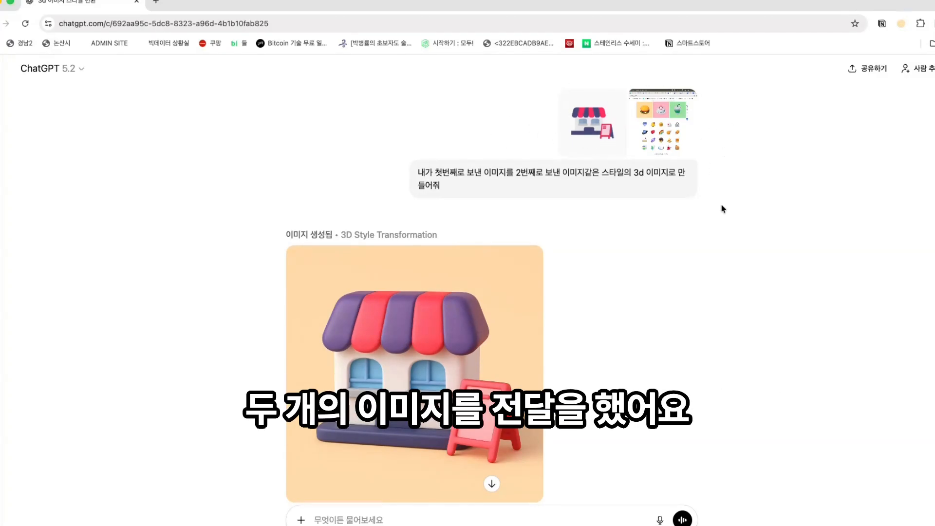
left_click_drag(438, 173, 515, 172)
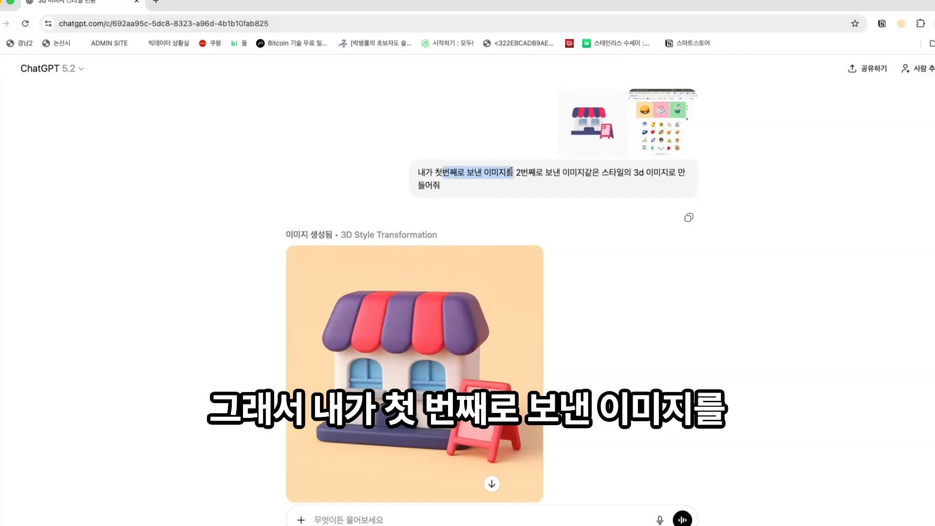
left_click(520, 173)
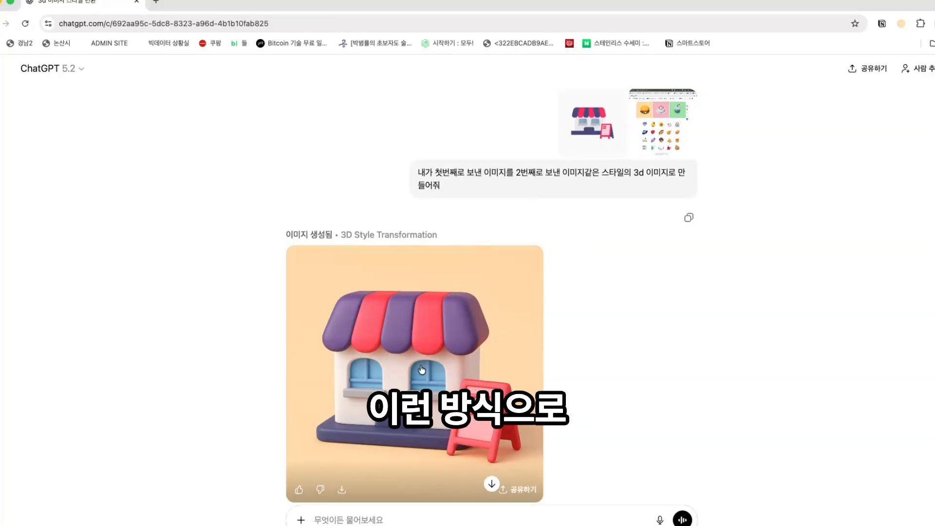
left_click(402, 373)
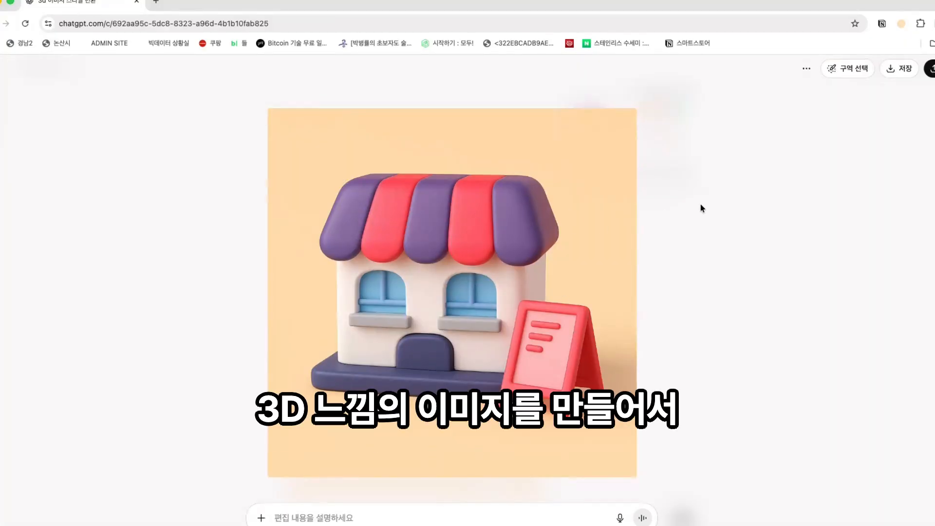
left_click(697, 220)
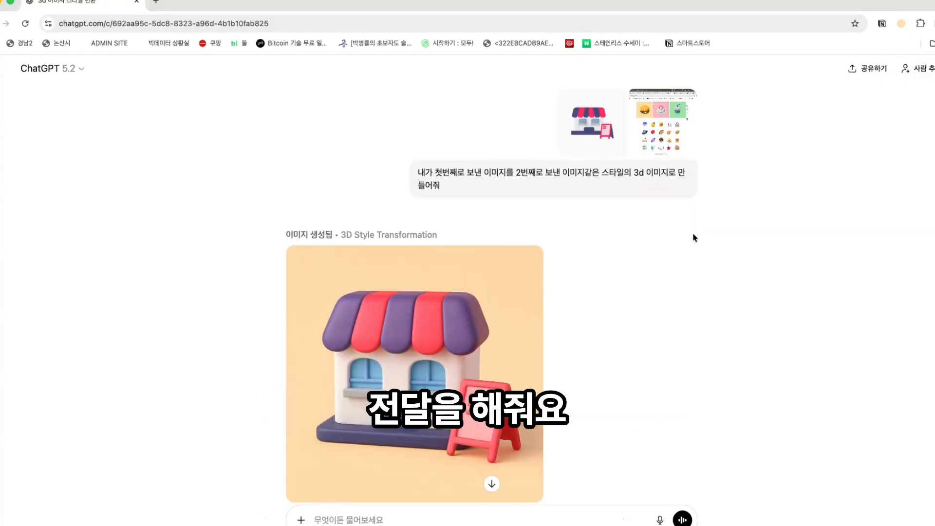
scroll(648, 344, "down", 1)
scroll(649, 346, "down", 3)
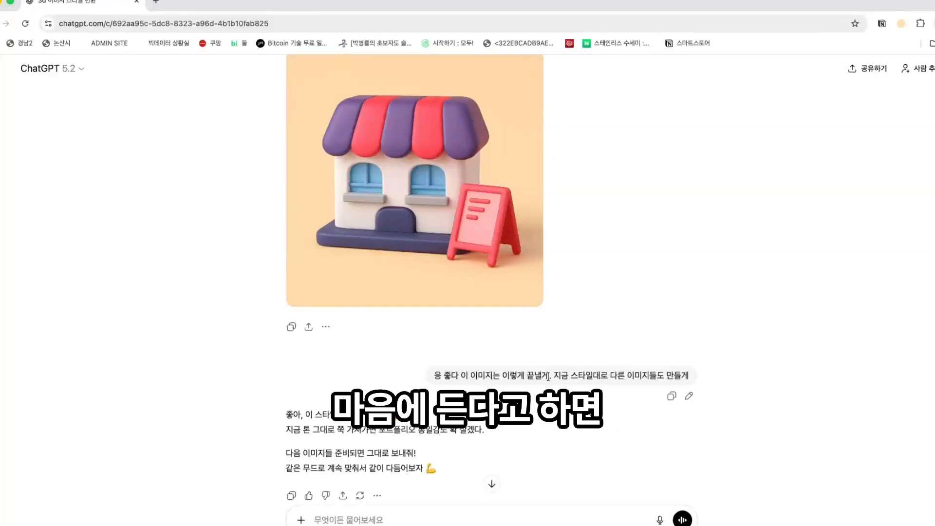
left_click_drag(549, 375, 470, 375)
left_click(619, 391)
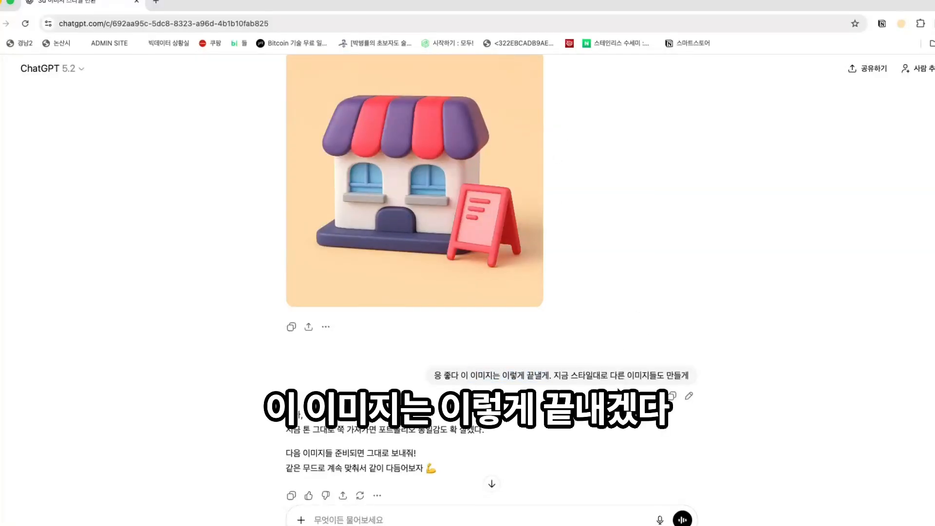
left_click_drag(554, 375, 668, 376)
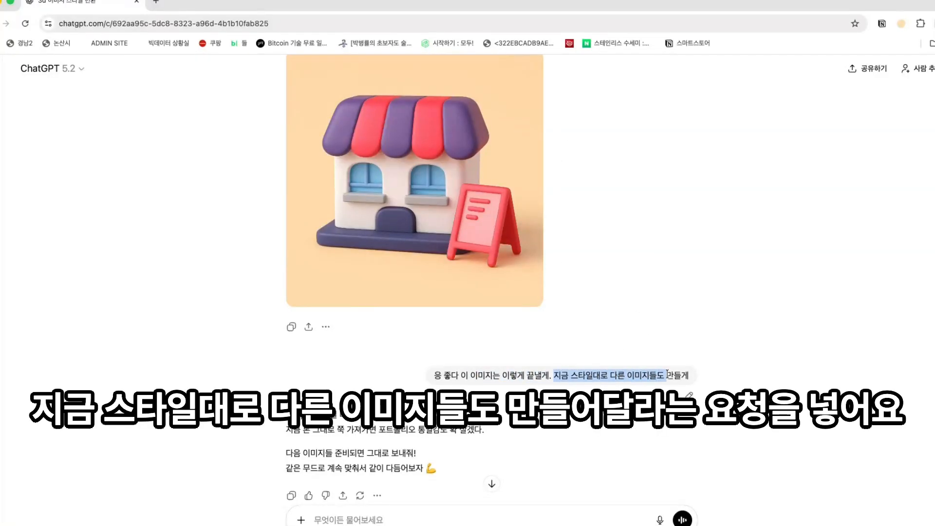
left_click(667, 376)
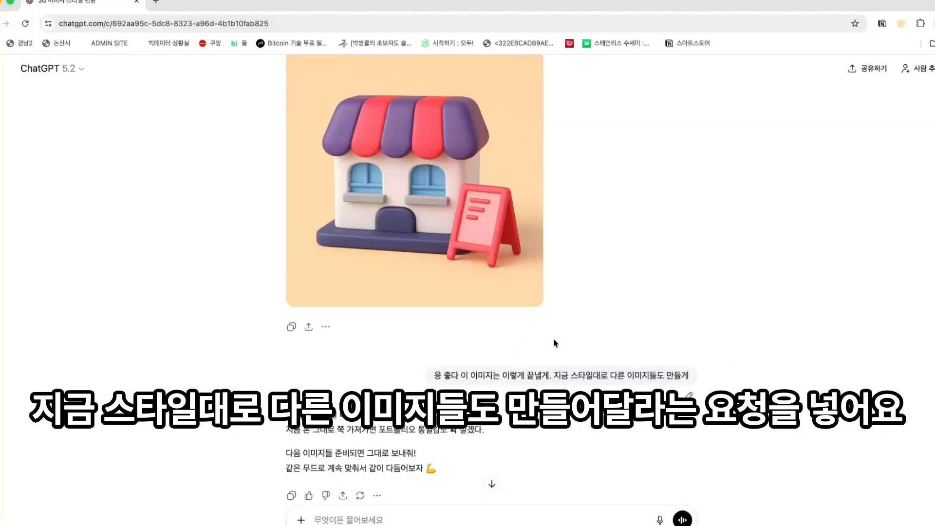
scroll(590, 346, "up", 3)
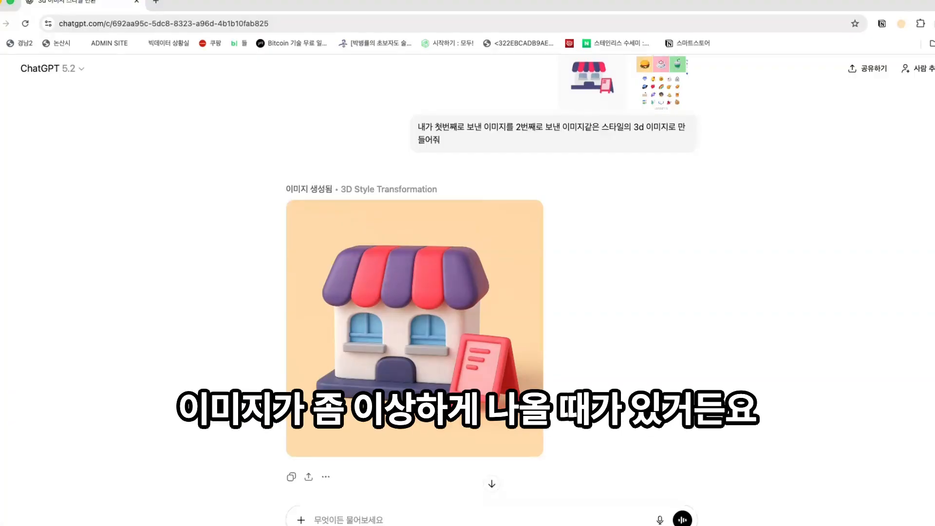
scroll(815, 383, "down", 3)
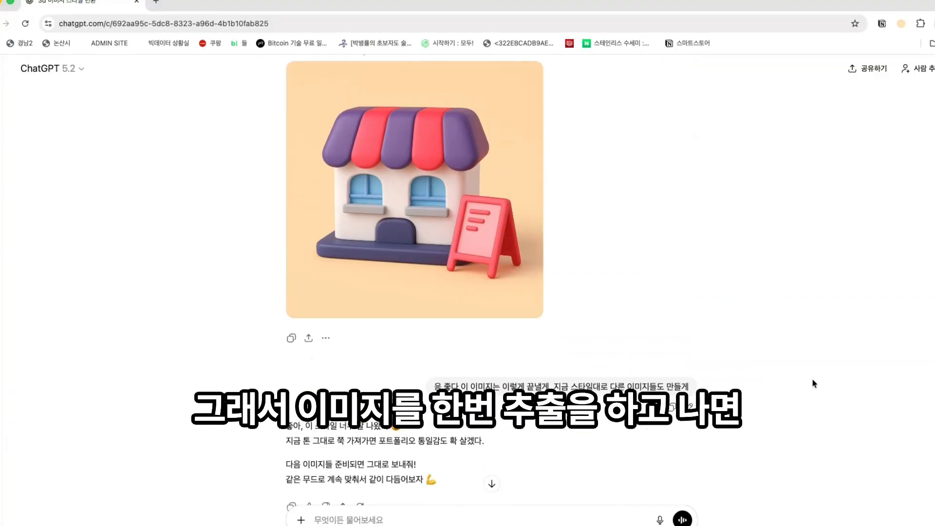
scroll(486, 361, "up", 1)
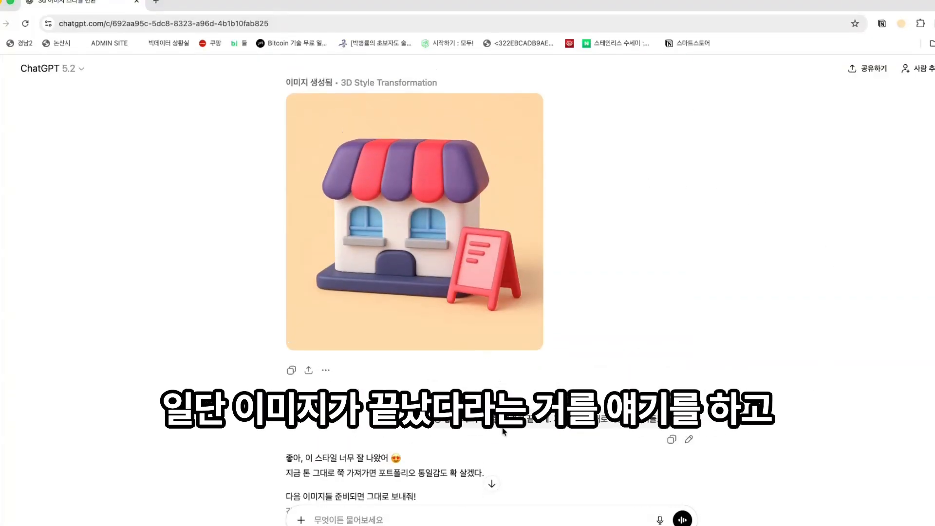
left_click_drag(526, 419, 610, 424)
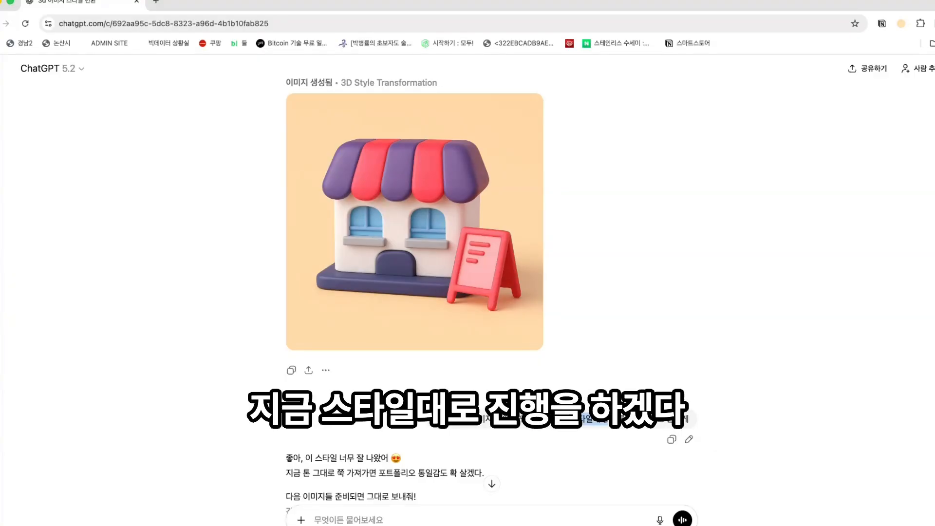
left_click(609, 422)
scroll(638, 373, "up", 3)
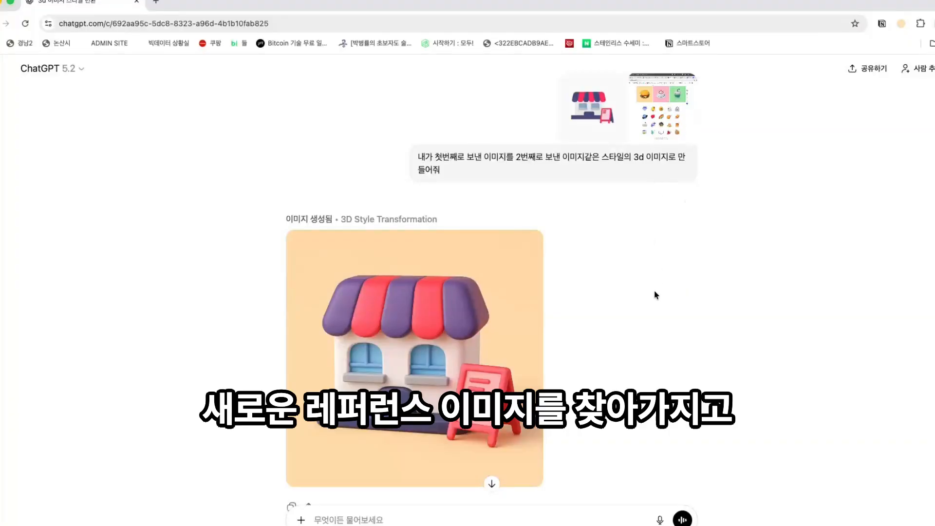
scroll(598, 230, "down", 2)
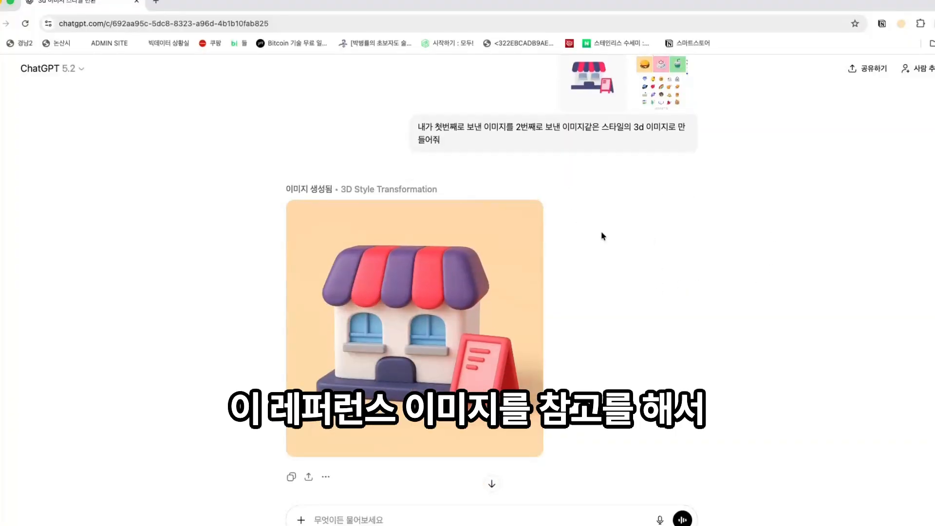
scroll(566, 298, "down", 5)
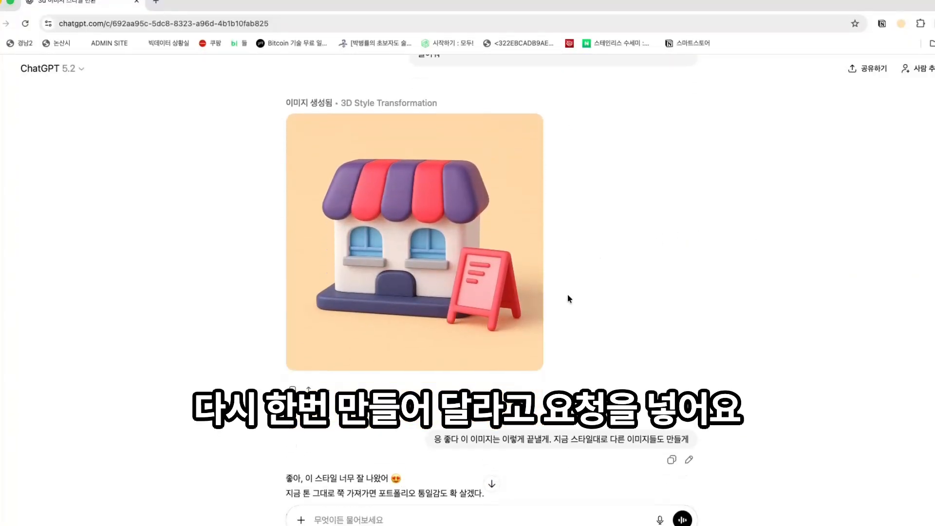
scroll(568, 295, "down", 5)
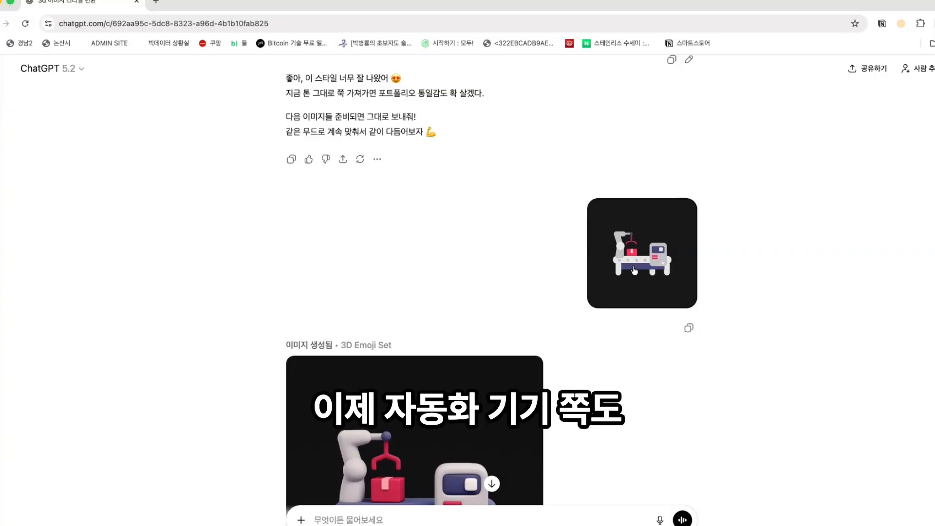
scroll(690, 309, "down", 2)
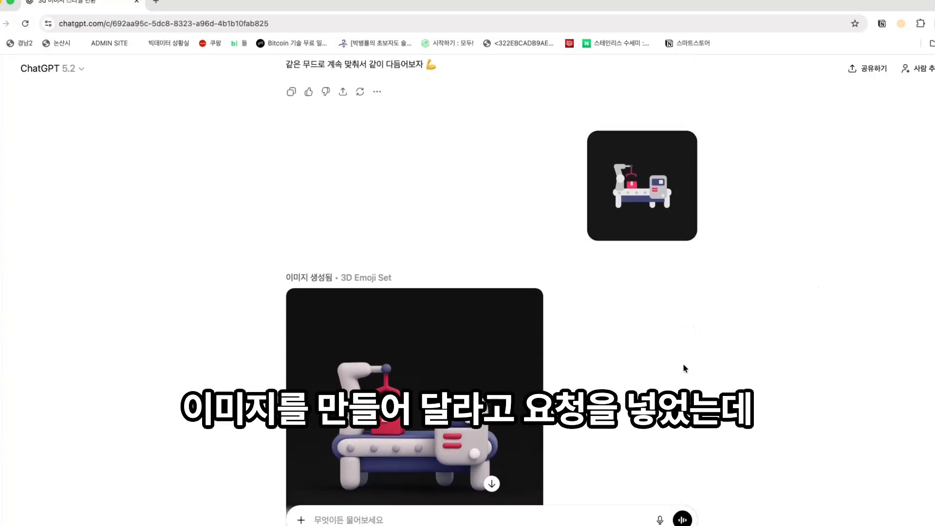
scroll(608, 373, "down", 1)
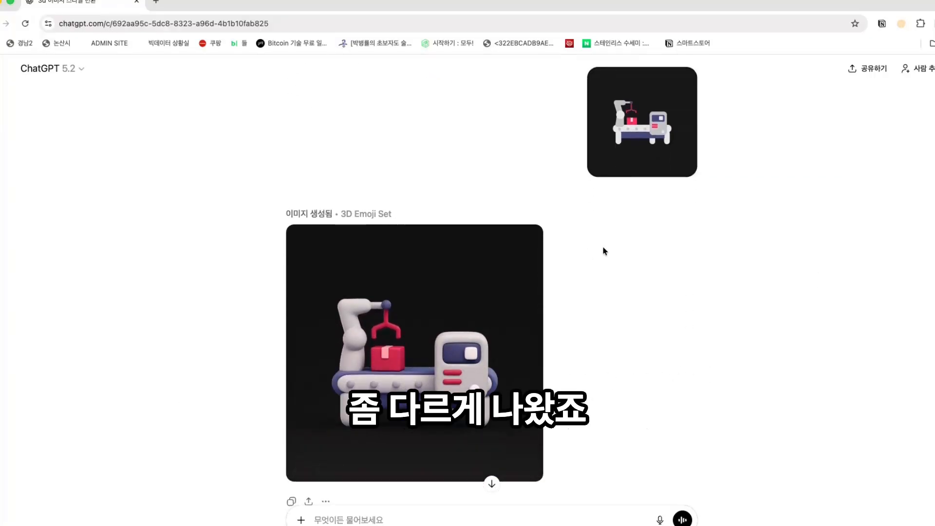
scroll(639, 168, "down", 3)
left_click_drag(637, 401, 702, 400)
left_click(702, 401)
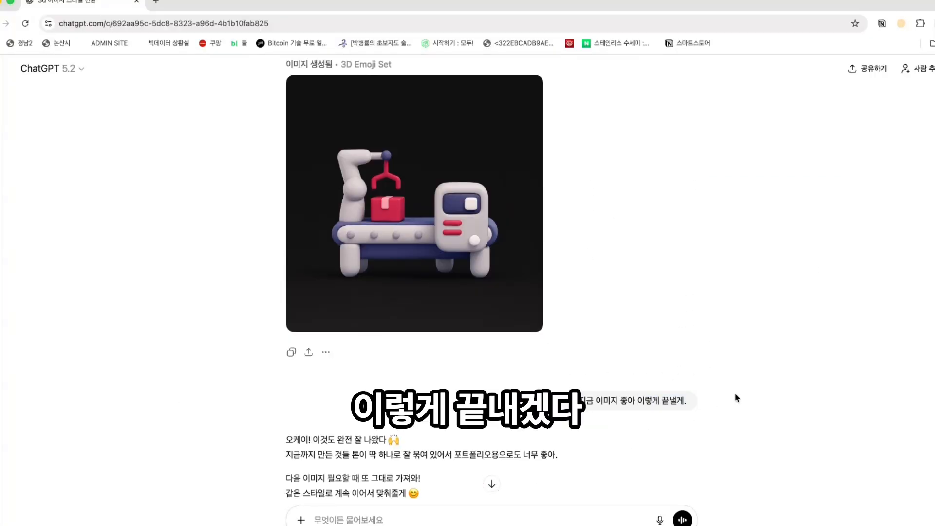
scroll(736, 394, "down", 4)
scroll(730, 393, "down", 7)
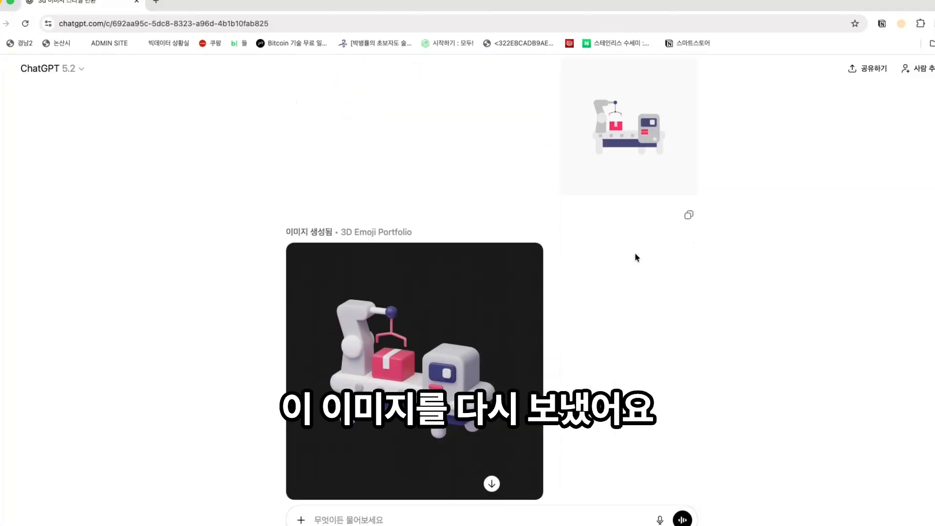
scroll(637, 259, "up", 15)
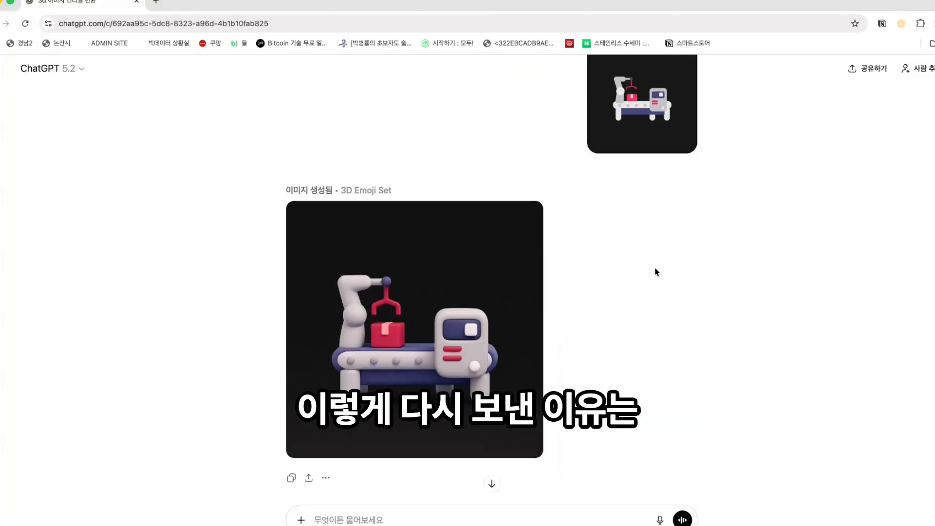
scroll(598, 185, "up", 10)
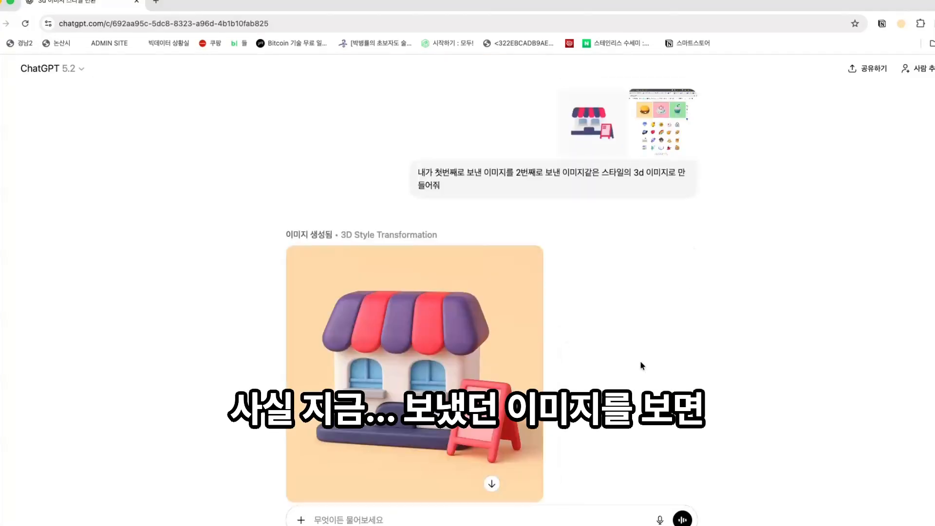
left_click(573, 138)
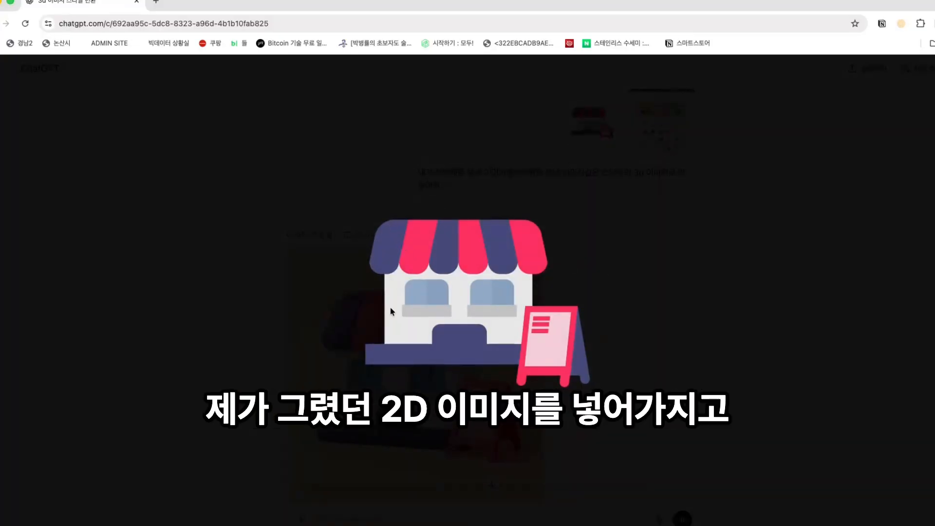
left_click(704, 301)
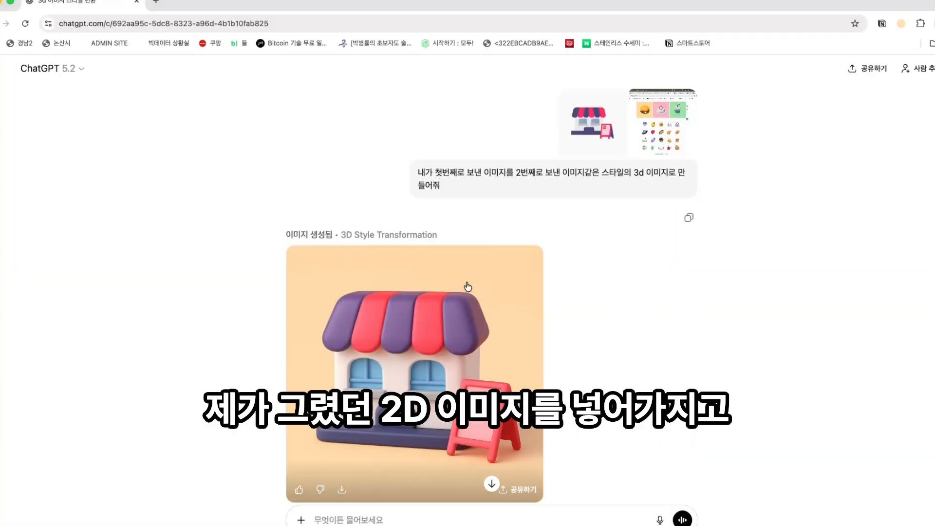
scroll(601, 392, "down", 4)
scroll(590, 372, "down", 5)
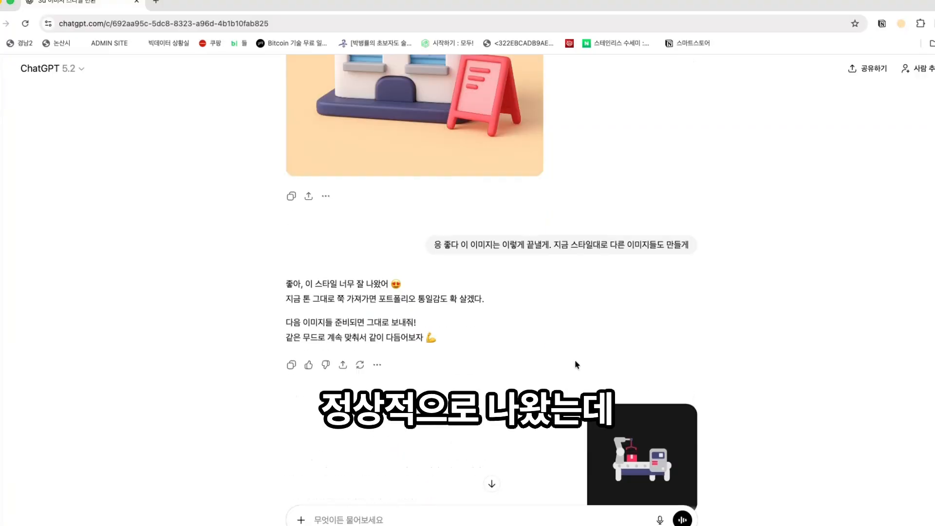
left_click(675, 413)
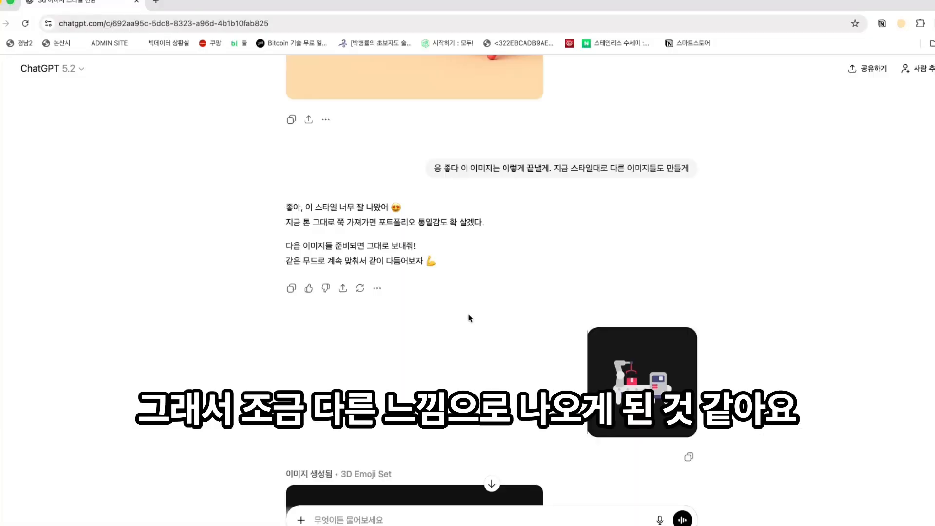
scroll(468, 317, "down", 5)
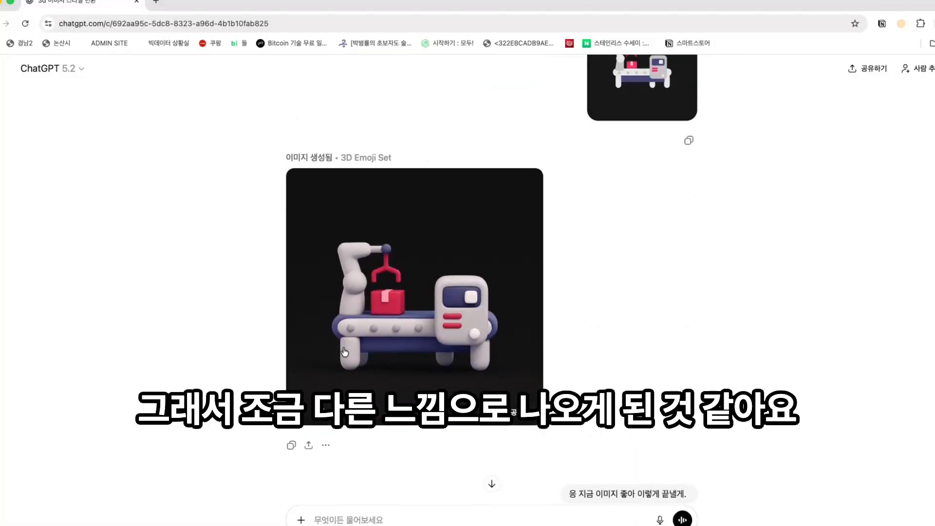
scroll(458, 331, "down", 3)
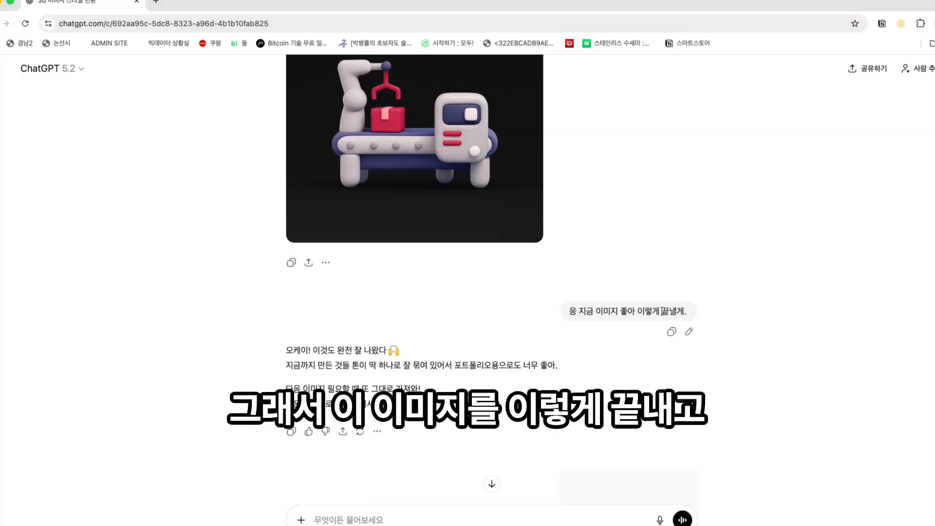
scroll(664, 312, "down", 4)
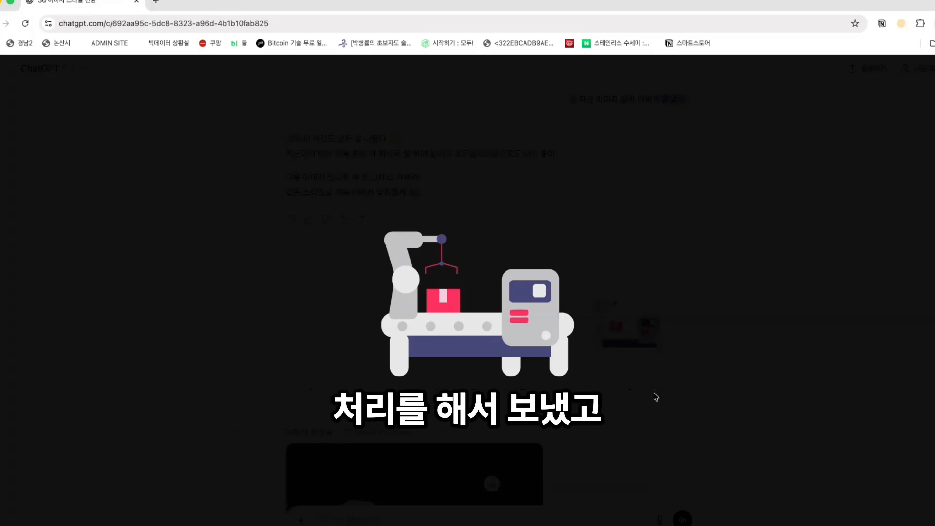
left_click(620, 390)
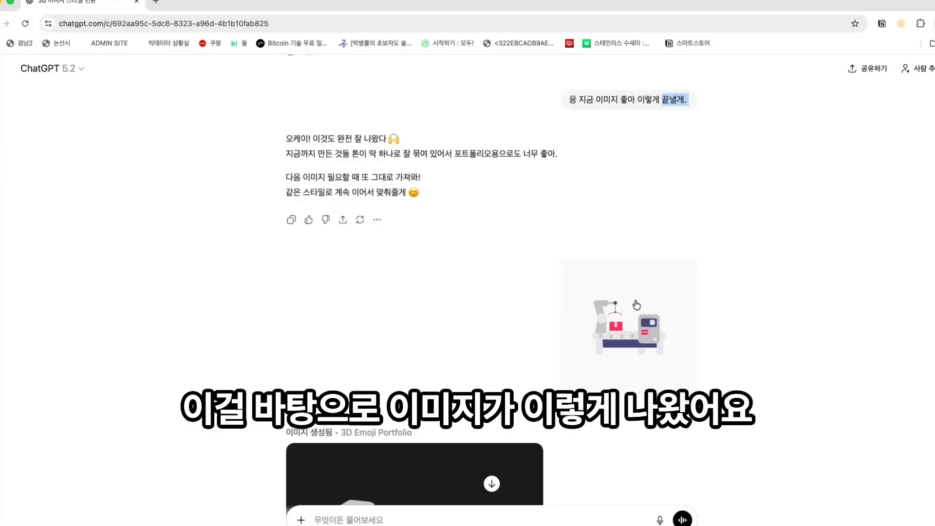
scroll(637, 304, "down", 9)
scroll(602, 312, "up", 3)
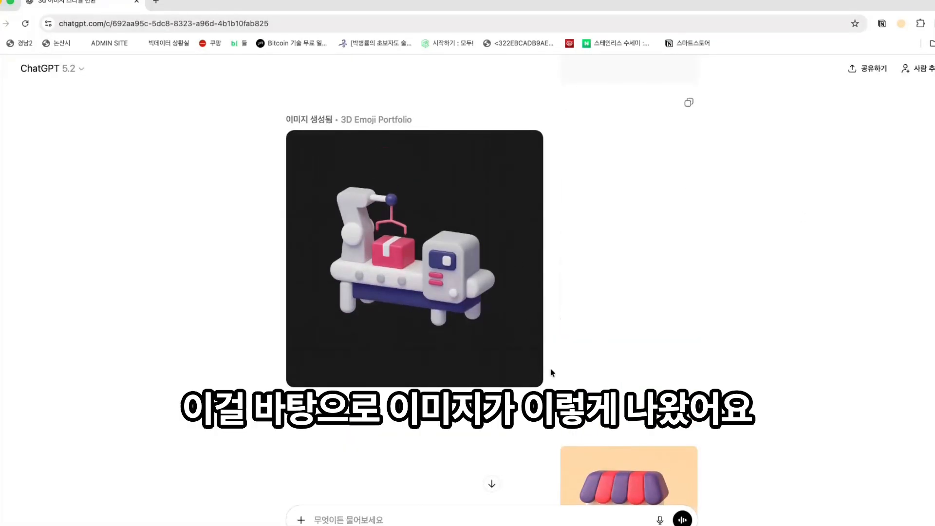
scroll(714, 351, "down", 3)
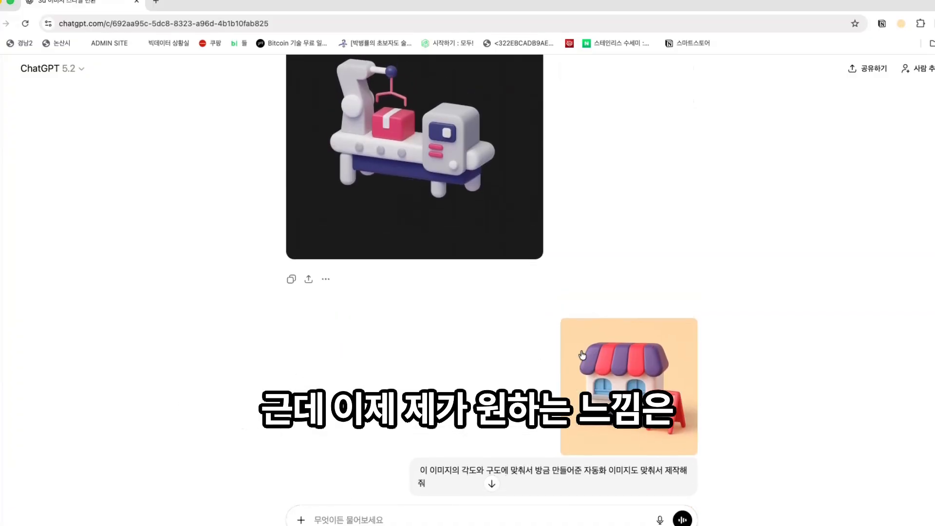
scroll(704, 347, "down", 1)
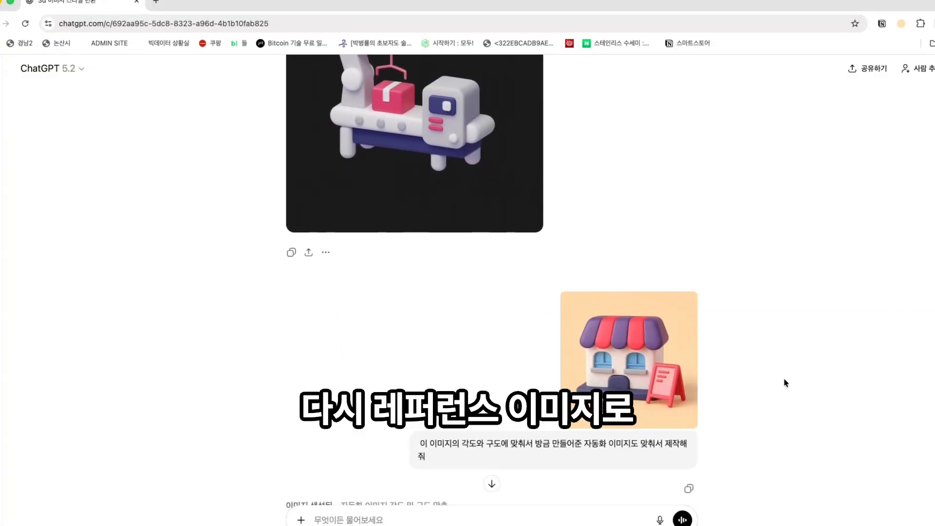
scroll(669, 356, "up", 20)
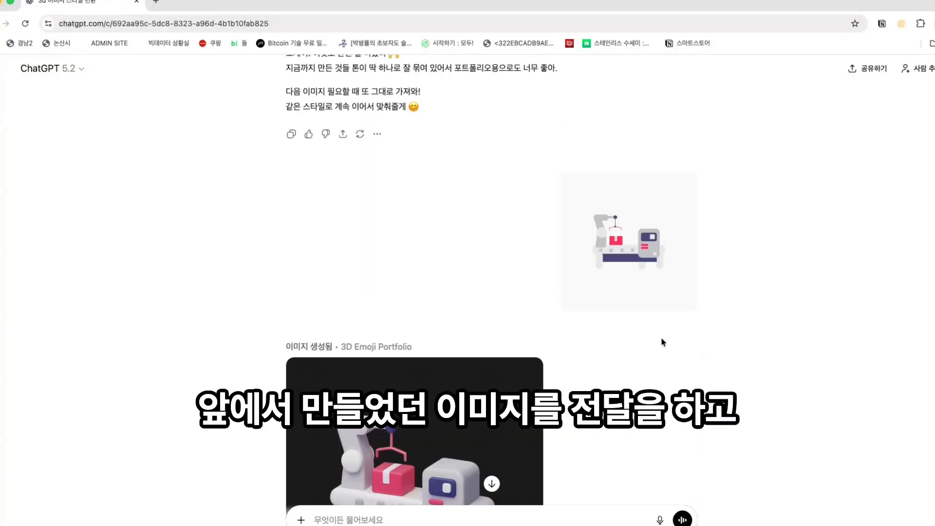
scroll(639, 319, "up", 6)
scroll(468, 429, "down", 15)
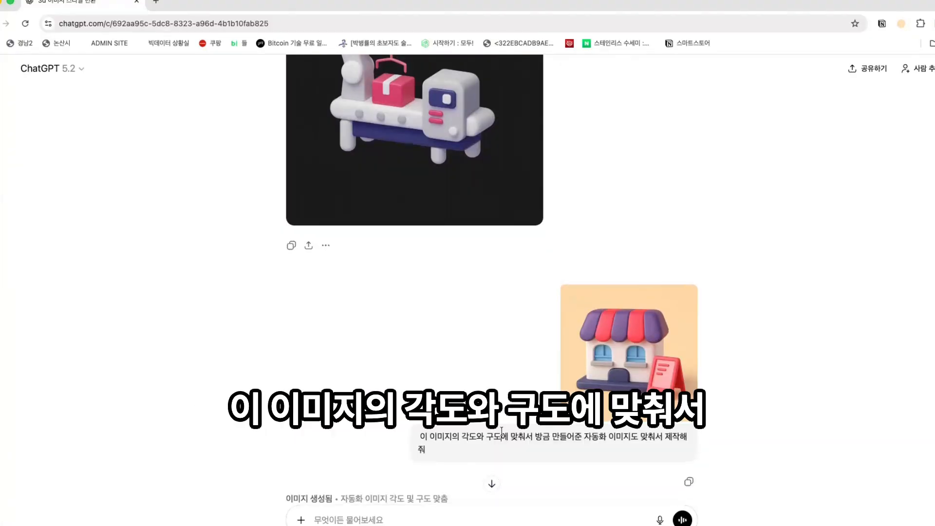
left_click_drag(537, 437, 664, 438)
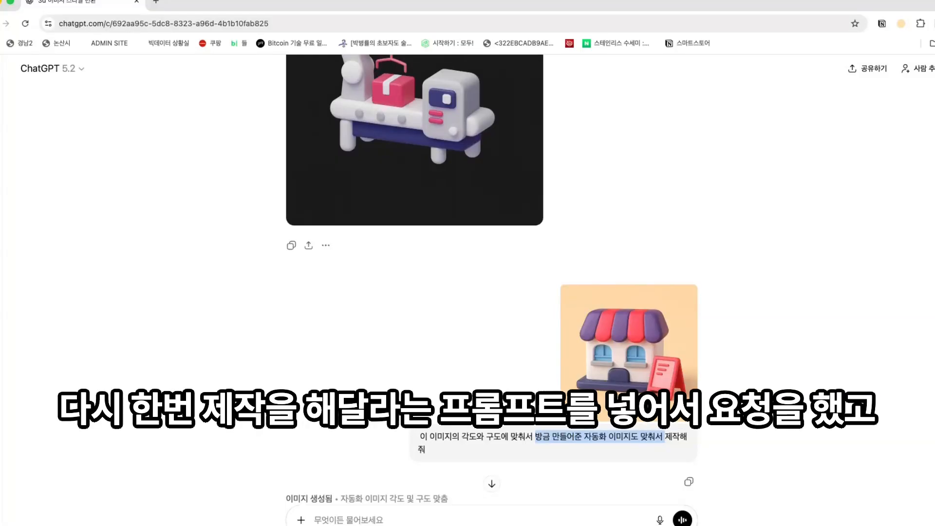
scroll(621, 386, "down", 7)
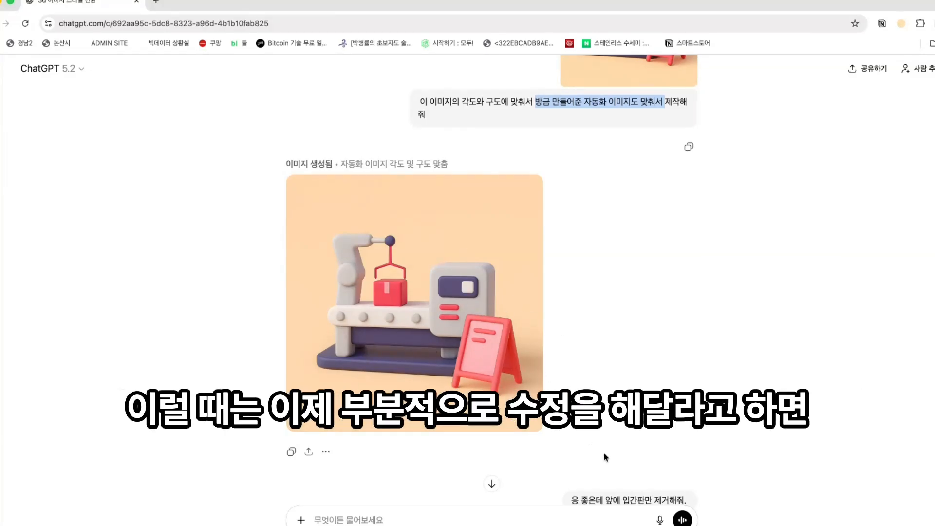
scroll(606, 458, "down", 1)
left_click(623, 469)
left_click_drag(621, 472, 682, 472)
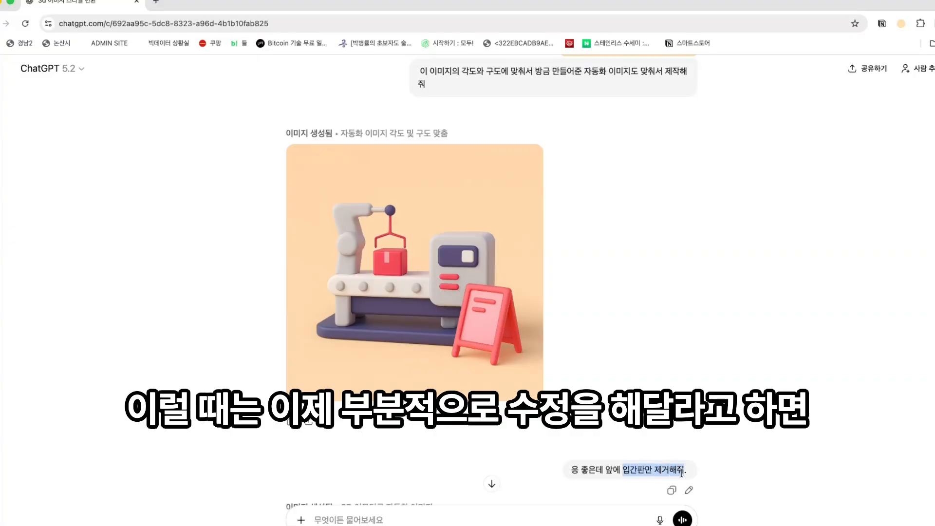
scroll(527, 355, "down", 7)
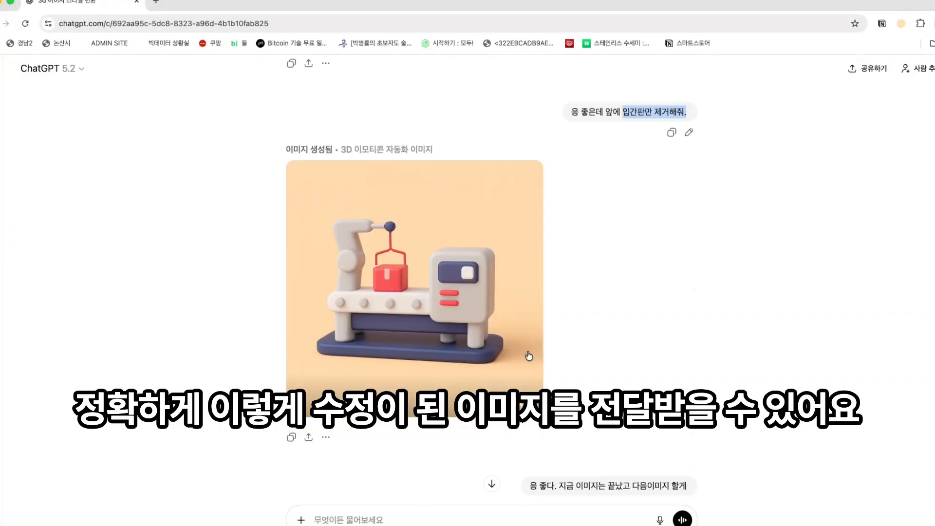
scroll(636, 351, "down", 2)
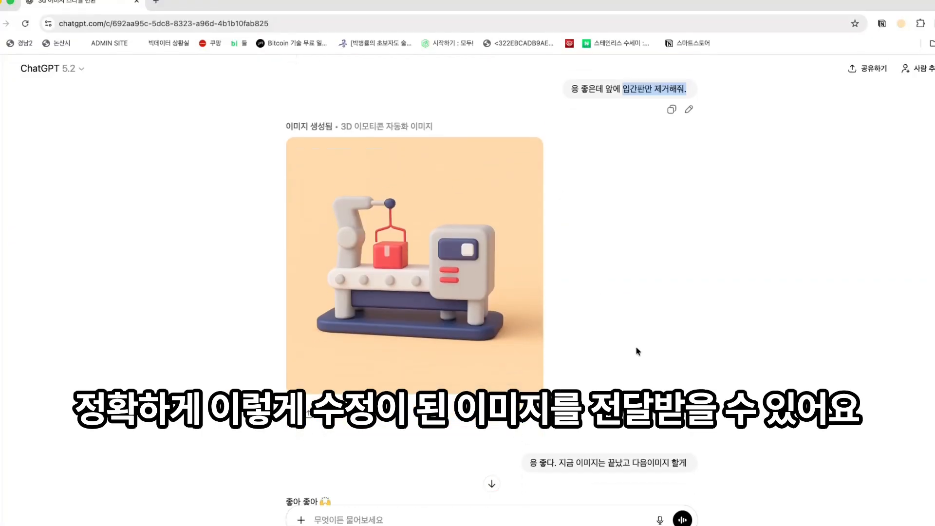
left_click_drag(577, 427, 688, 427)
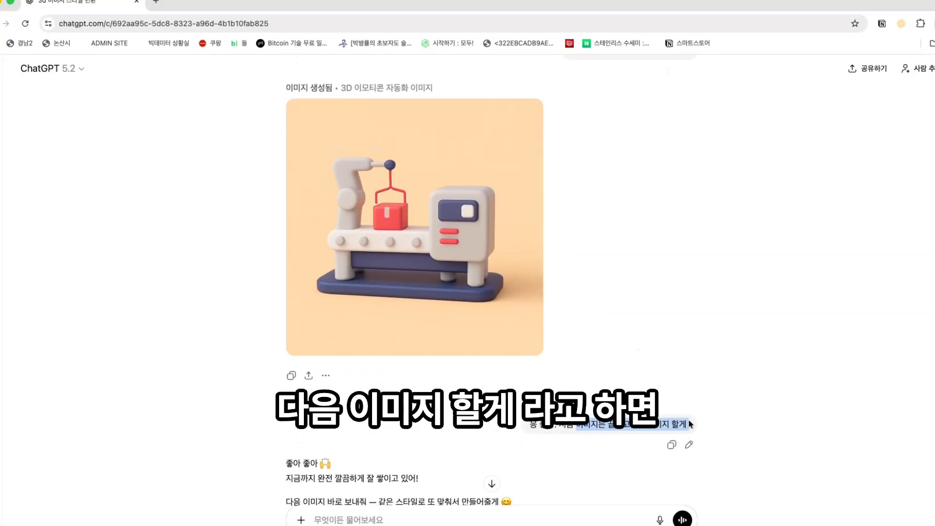
scroll(660, 336, "down", 7)
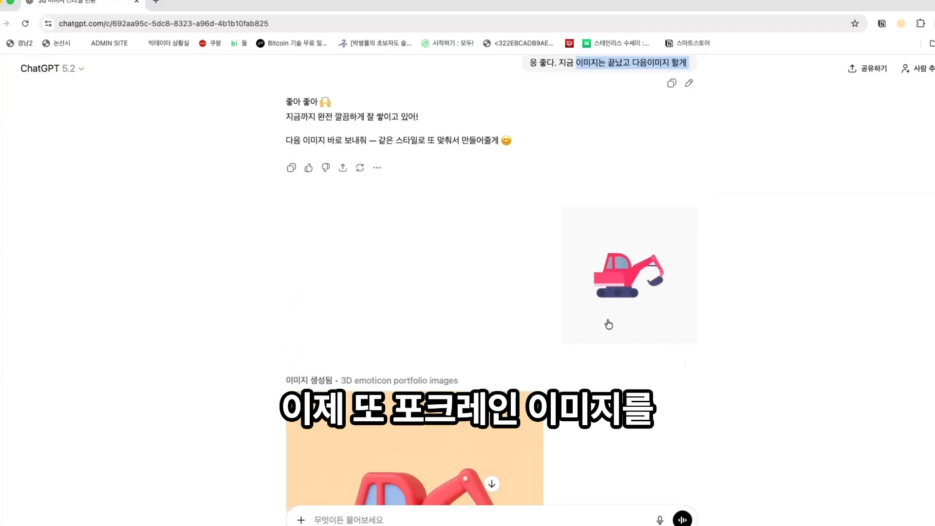
scroll(617, 317, "down", 4)
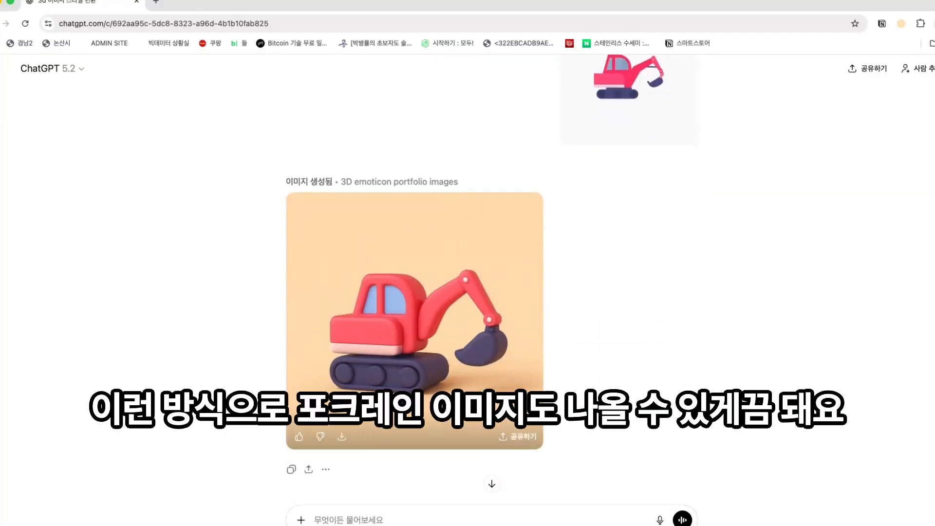
scroll(410, 379, "down", 1)
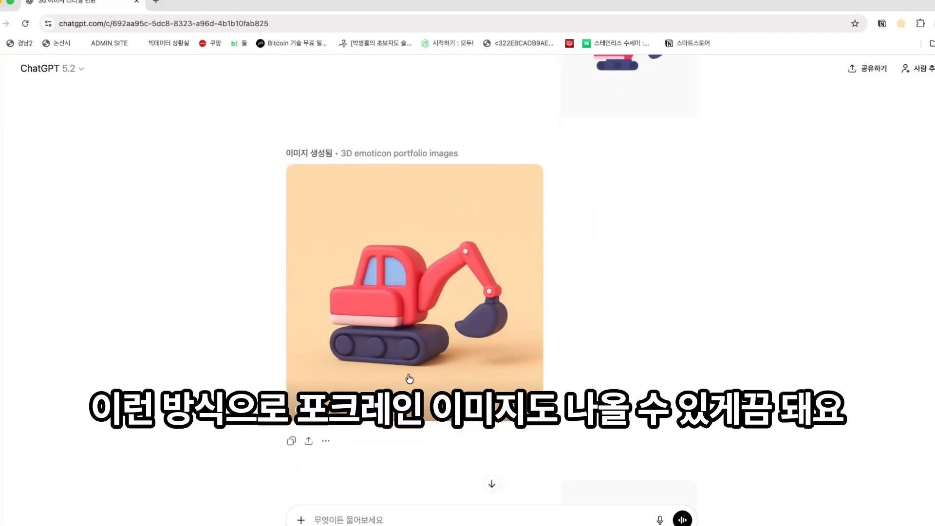
scroll(410, 378, "down", 8)
scroll(409, 379, "up", 3)
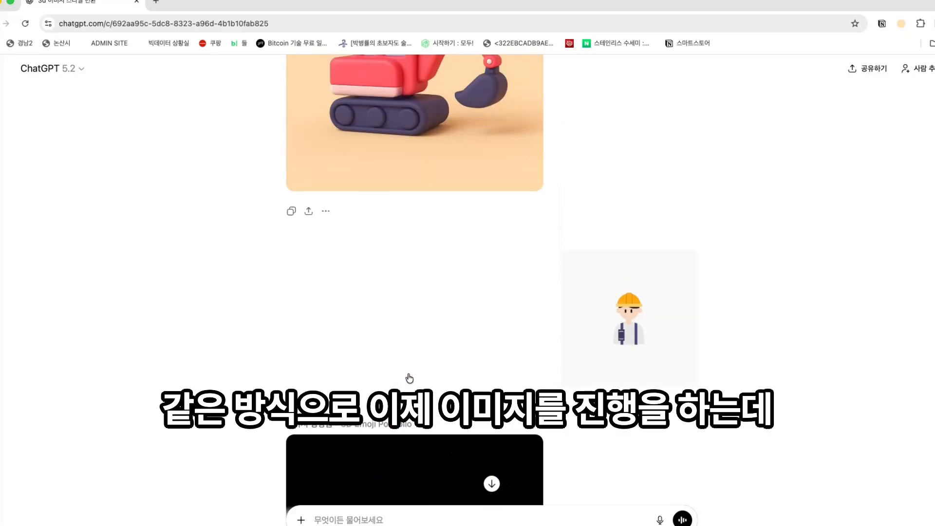
scroll(409, 375, "down", 3)
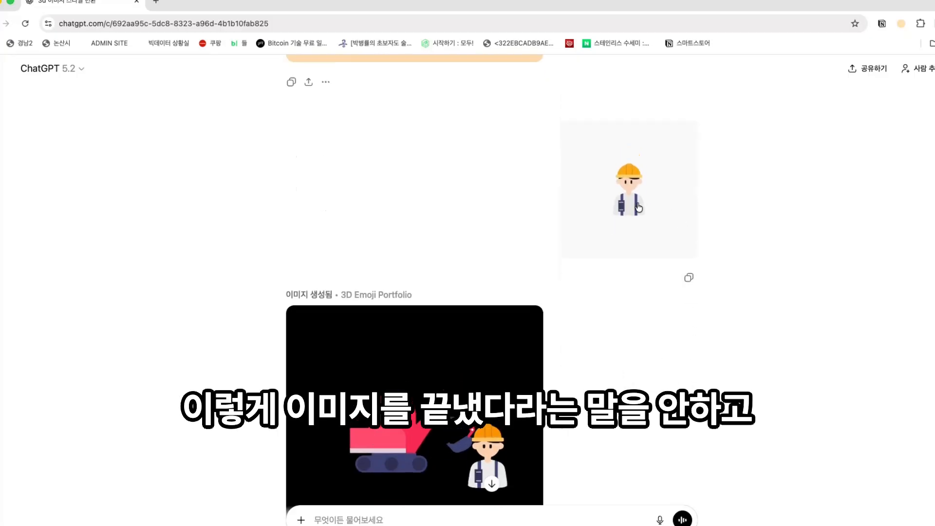
scroll(639, 208, "up", 3)
scroll(715, 326, "down", 3)
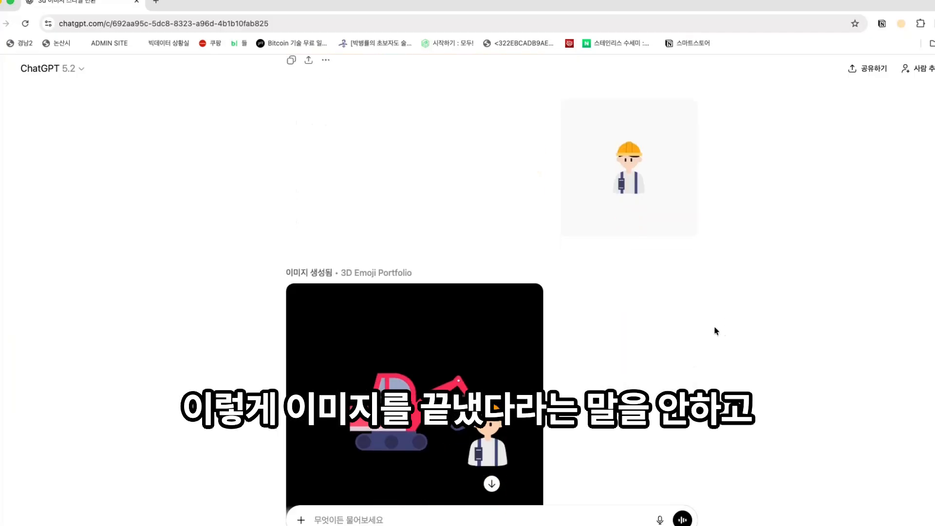
scroll(591, 307, "down", 2)
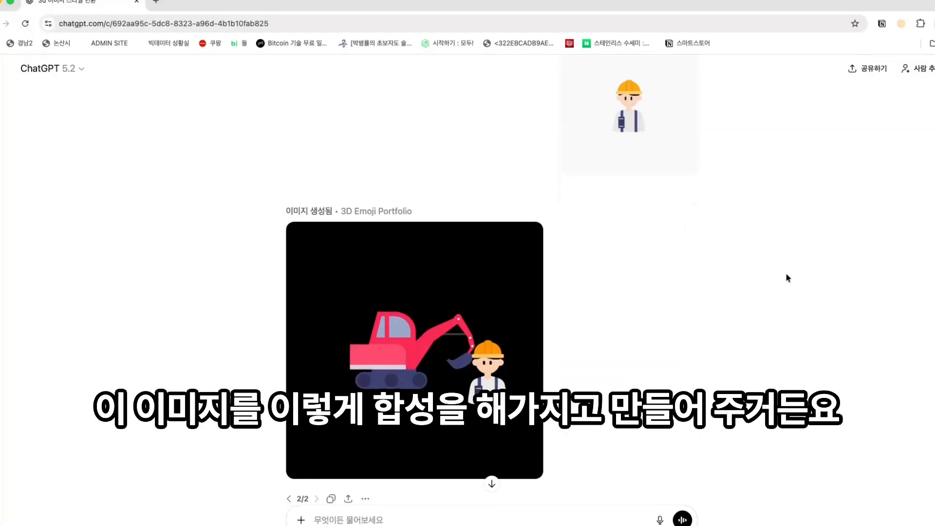
scroll(794, 282, "down", 4)
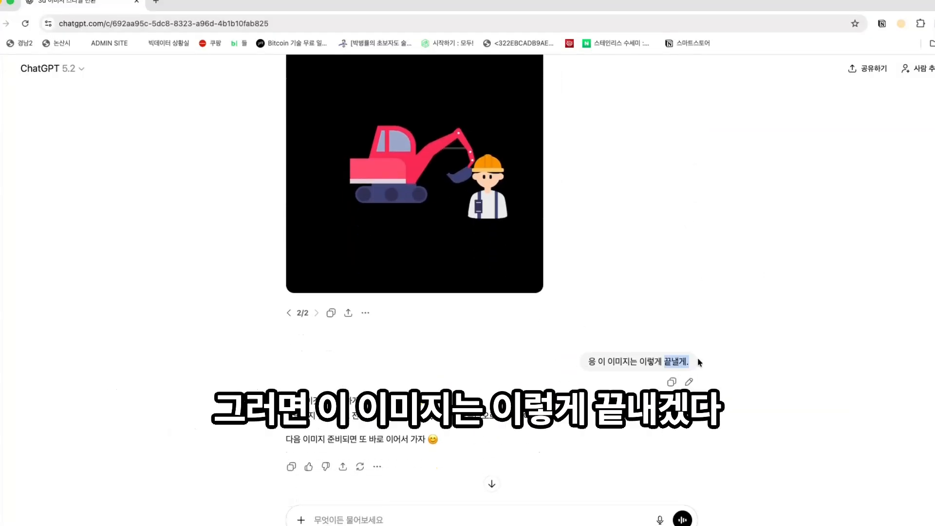
scroll(740, 347, "down", 2)
scroll(594, 298, "up", 6)
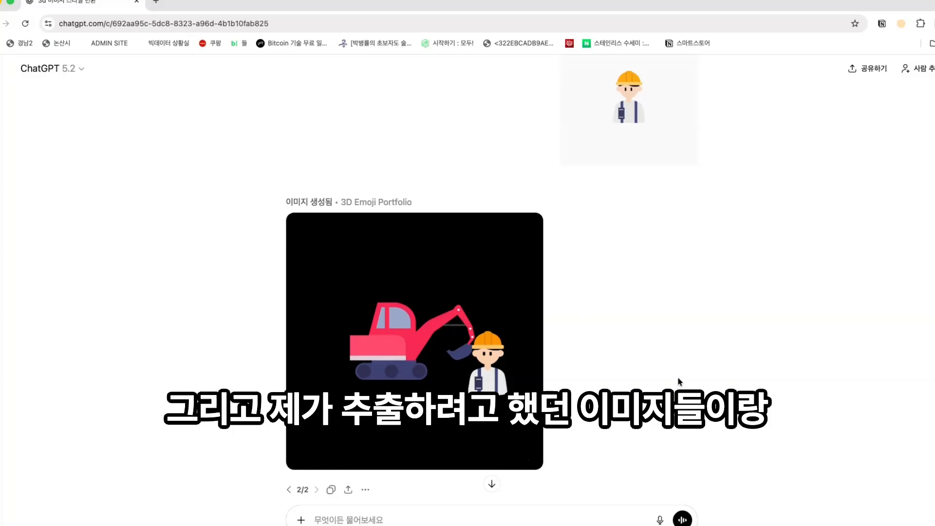
scroll(678, 380, "down", 2)
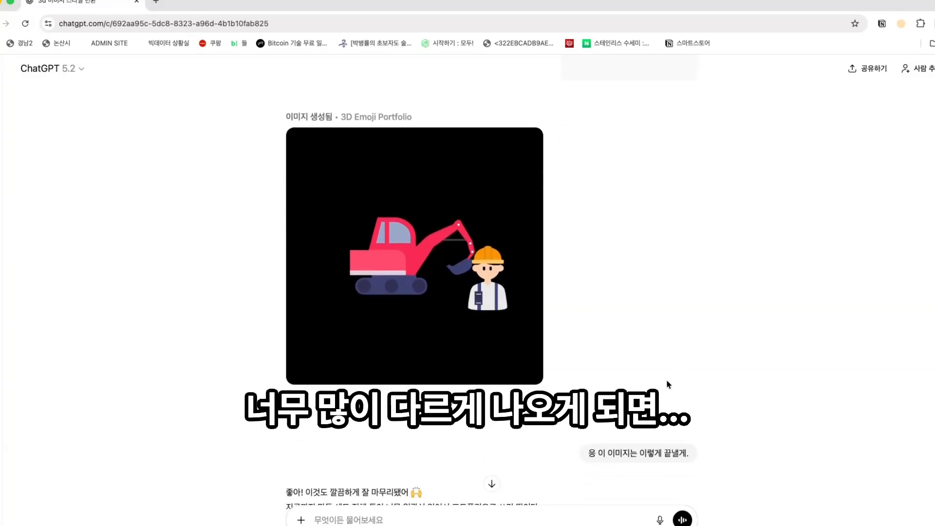
scroll(735, 393, "down", 1)
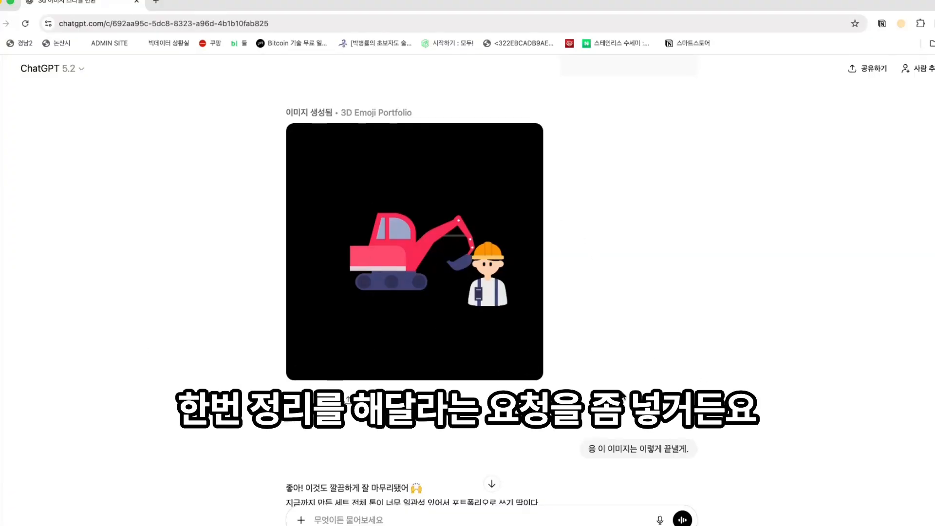
scroll(550, 372, "down", 5)
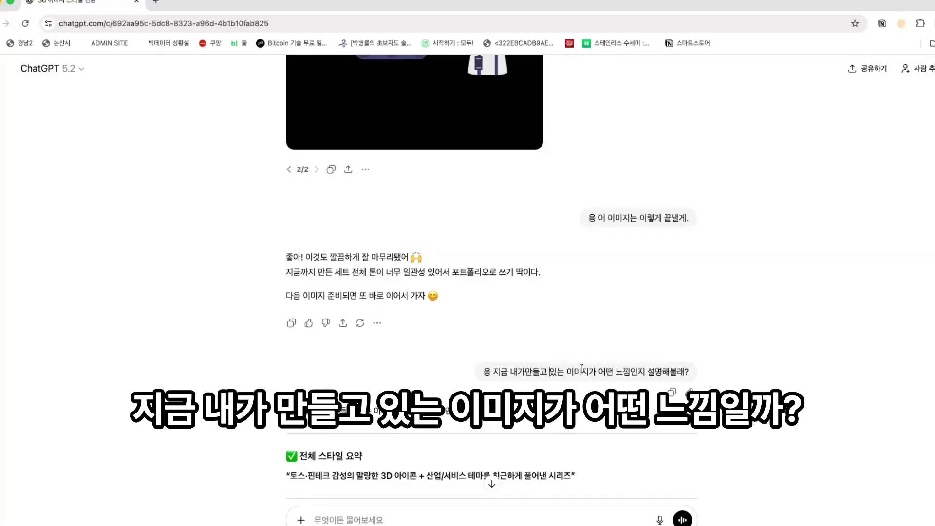
left_click_drag(582, 369, 656, 372)
left_click(655, 372)
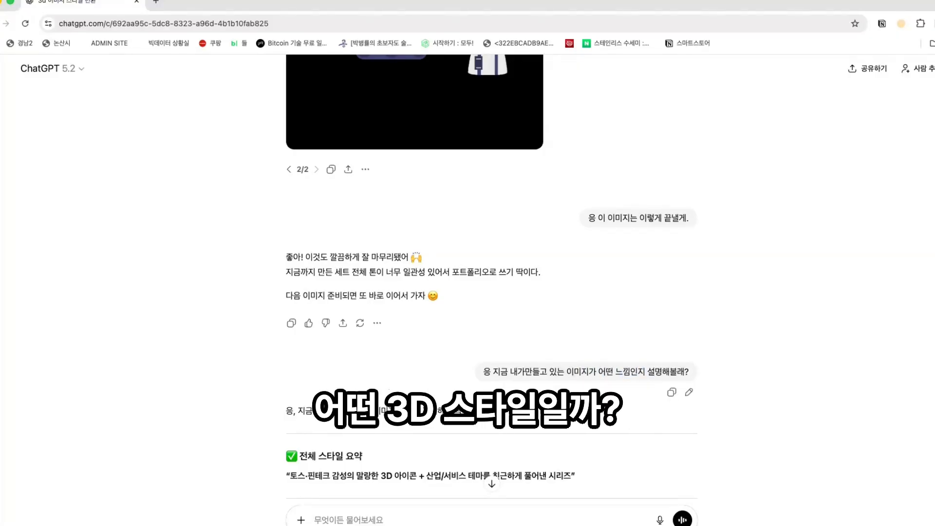
scroll(537, 363, "down", 5)
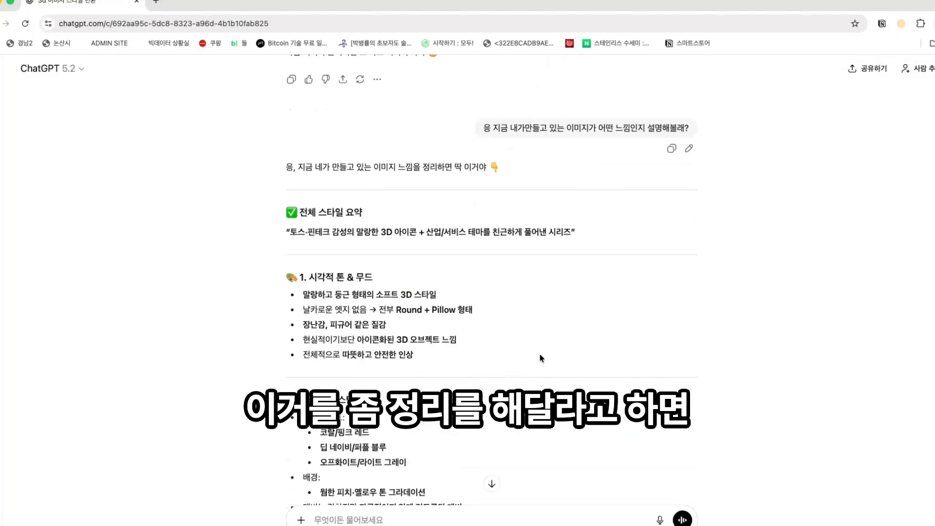
left_click_drag(289, 208, 497, 370)
scroll(488, 362, "down", 5)
scroll(497, 357, "up", 1)
scroll(498, 356, "down", 2)
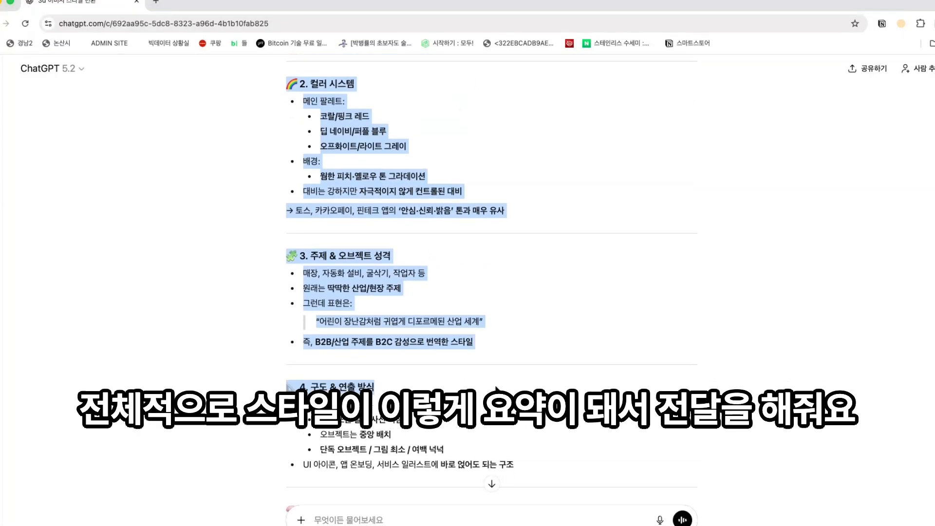
left_click(478, 269)
scroll(478, 269, "up", 5)
left_click_drag(308, 204, 548, 205)
left_click(545, 218)
left_click_drag(310, 250, 376, 252)
left_click(375, 252)
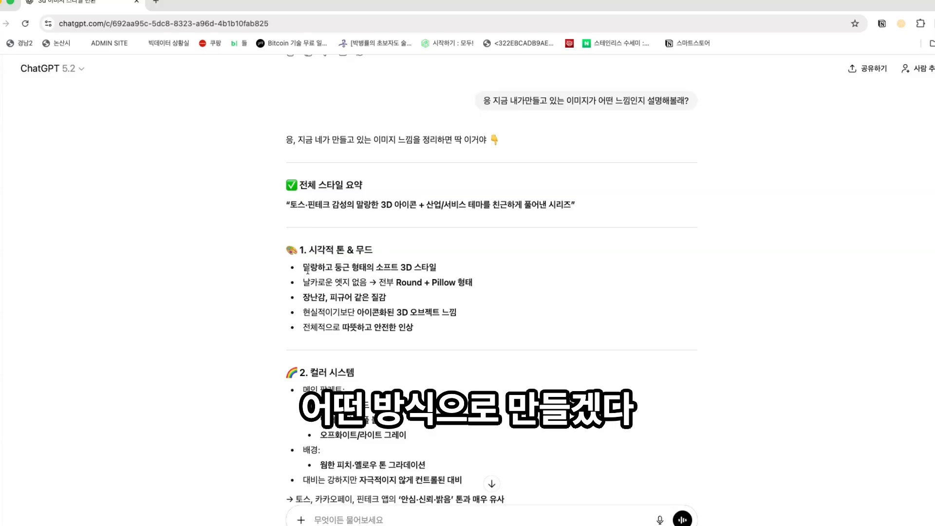
left_click_drag(305, 267, 438, 334)
scroll(435, 336, "down", 1)
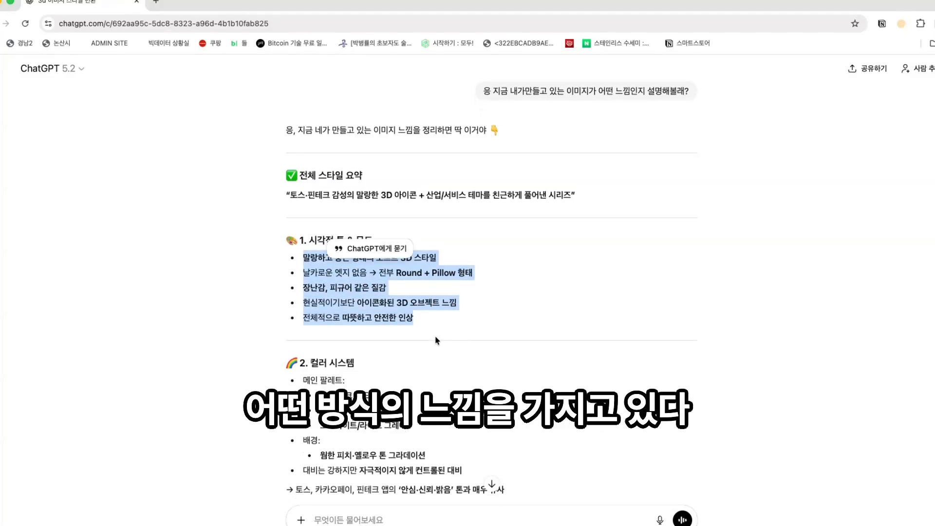
left_click(316, 356)
left_click_drag(289, 339, 468, 450)
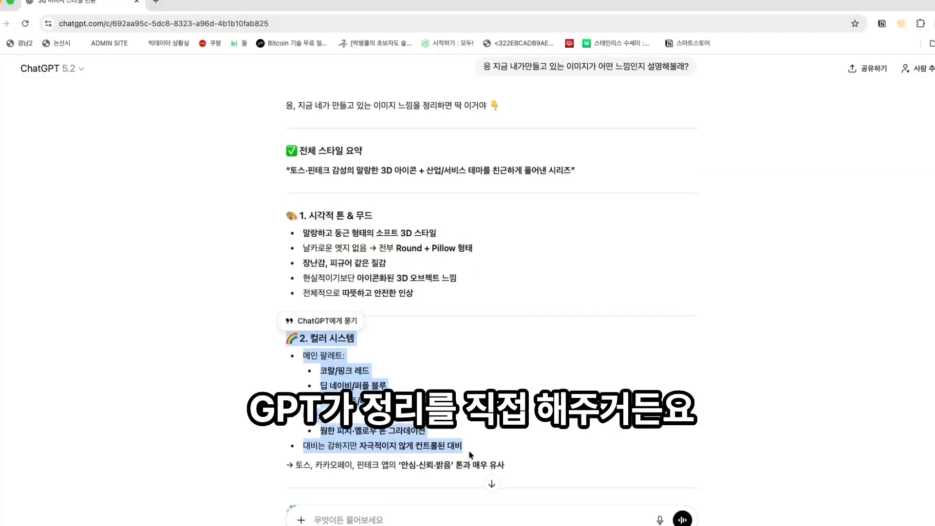
scroll(468, 450, "down", 1)
left_click(504, 440)
scroll(504, 442, "down", 5)
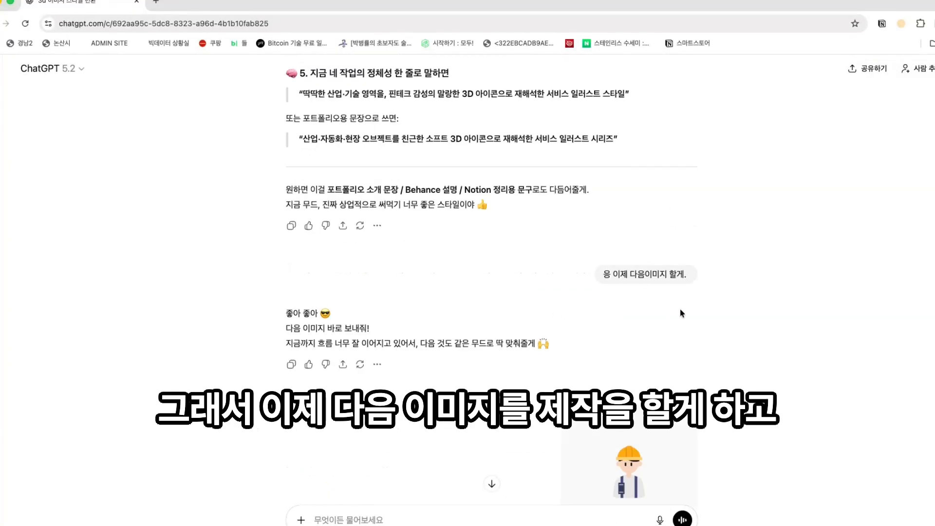
- Copy the white truck illustration group from Figma as a PNG image
scroll(682, 313, "down", 3)
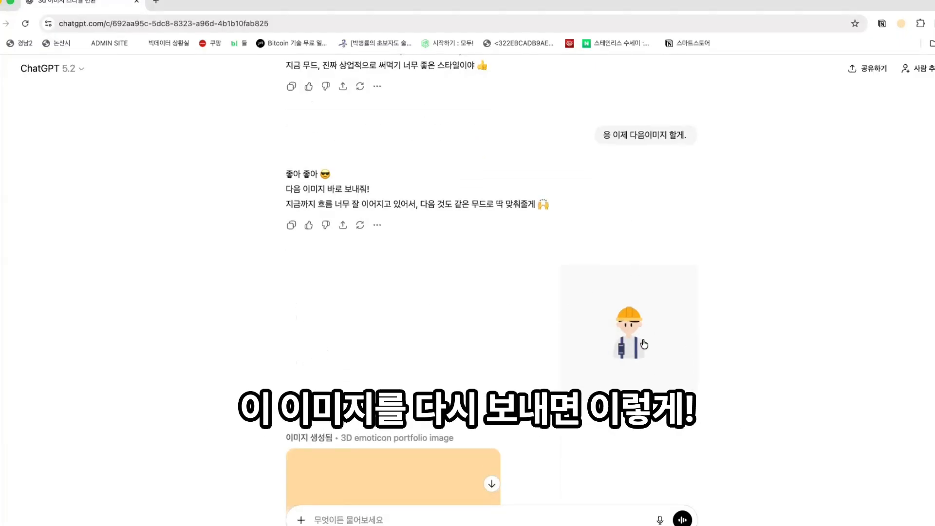
scroll(644, 344, "down", 6)
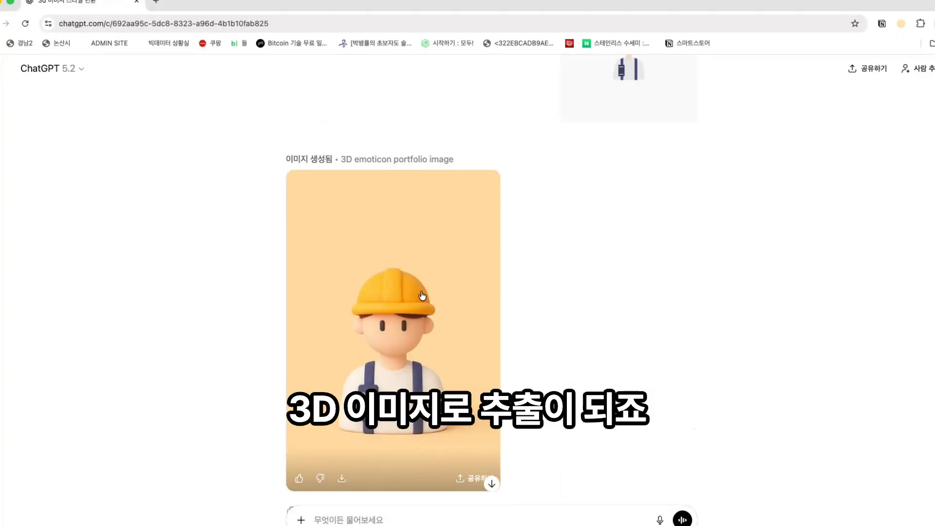
scroll(393, 292, "down", 10)
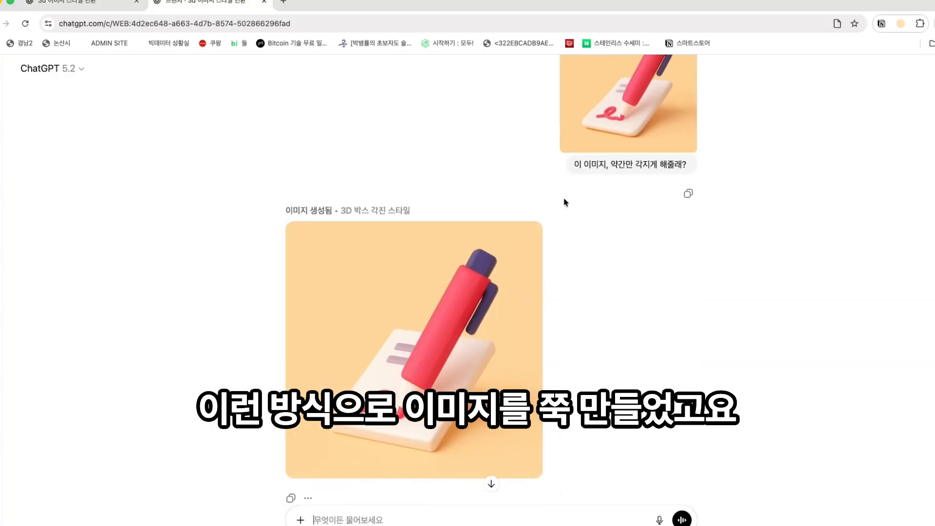
scroll(563, 197, "down", 5)
scroll(563, 198, "down", 12)
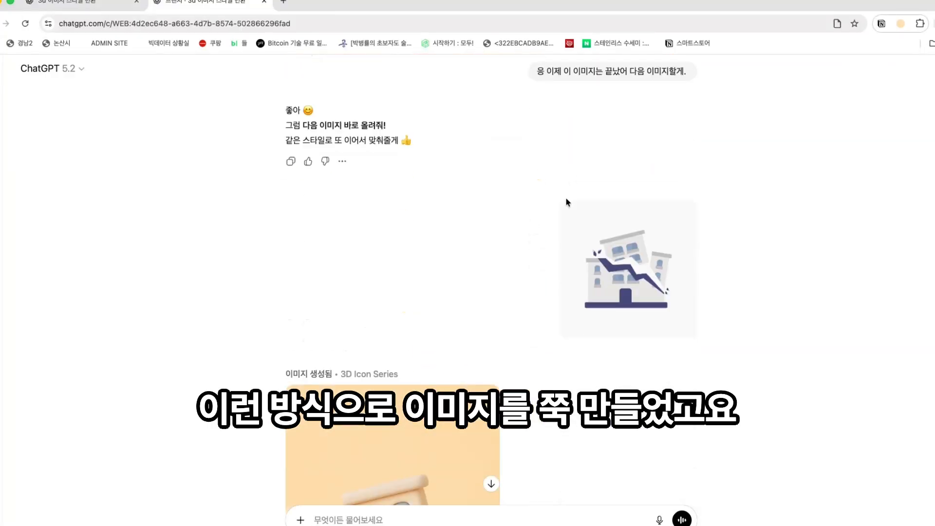
scroll(568, 201, "down", 10)
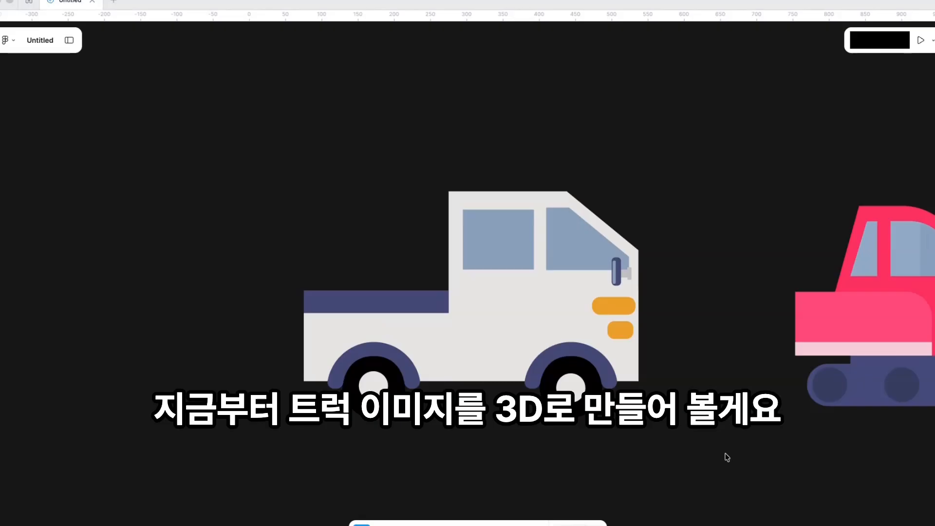
left_click_drag(706, 456, 768, 450)
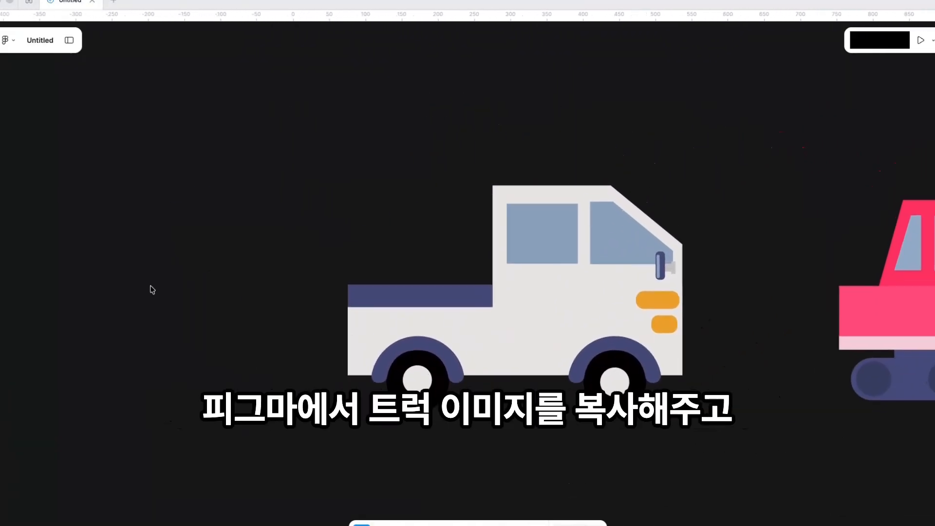
left_click(790, 336)
left_click(600, 336)
right_click(592, 336)
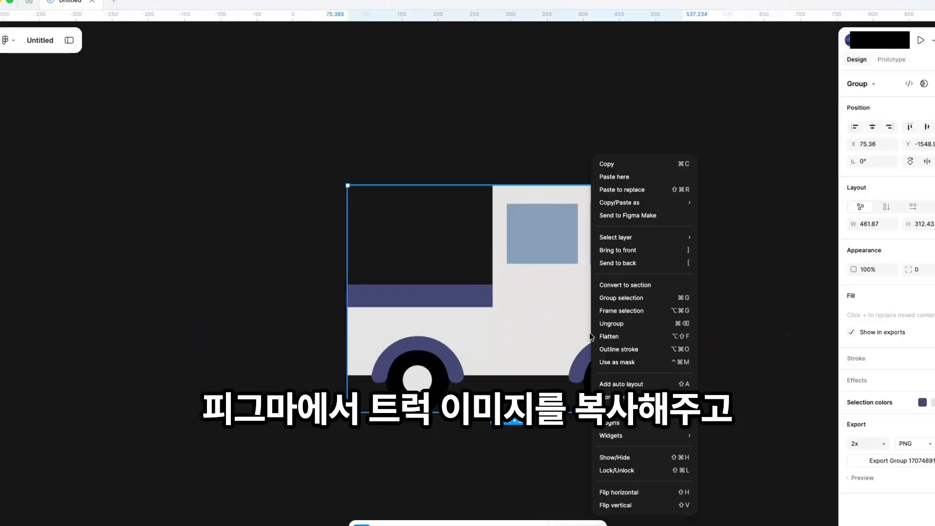
mouse_move(678, 204)
left_click(733, 228)
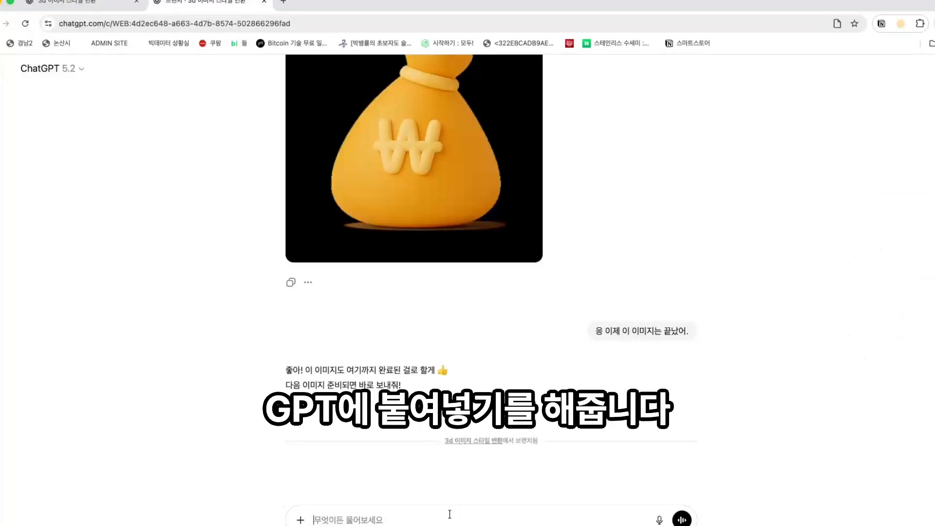
- Send the truck PNG and ask for a 3D version viewed at 45° from above and the side
key("super+v")
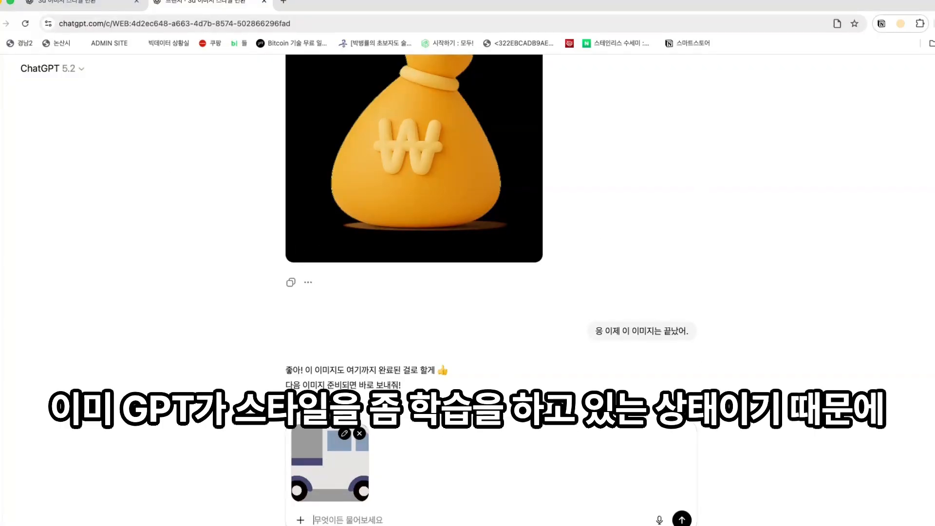
key("Return")
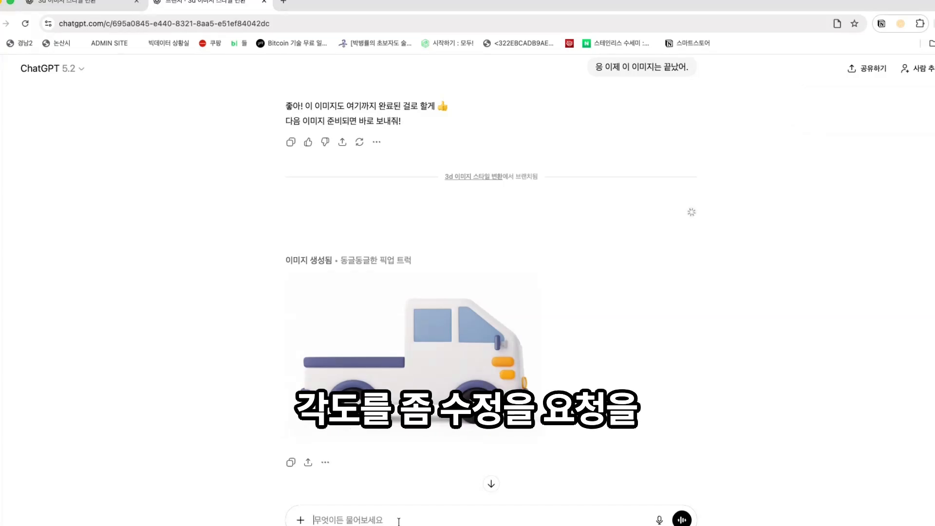
type("45도로 상단 위에서 측면으로 배")
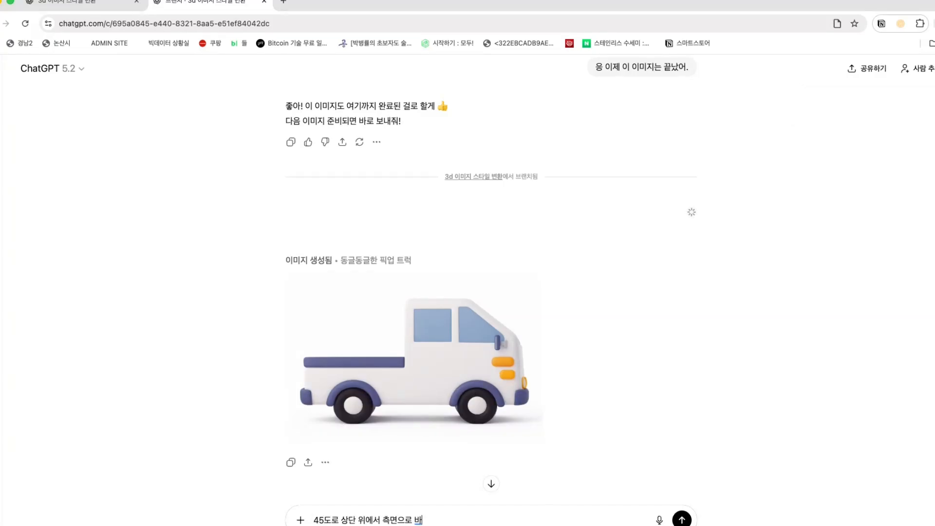
key("BackSpace")
type("바라본 3D형태로 수정해줘")
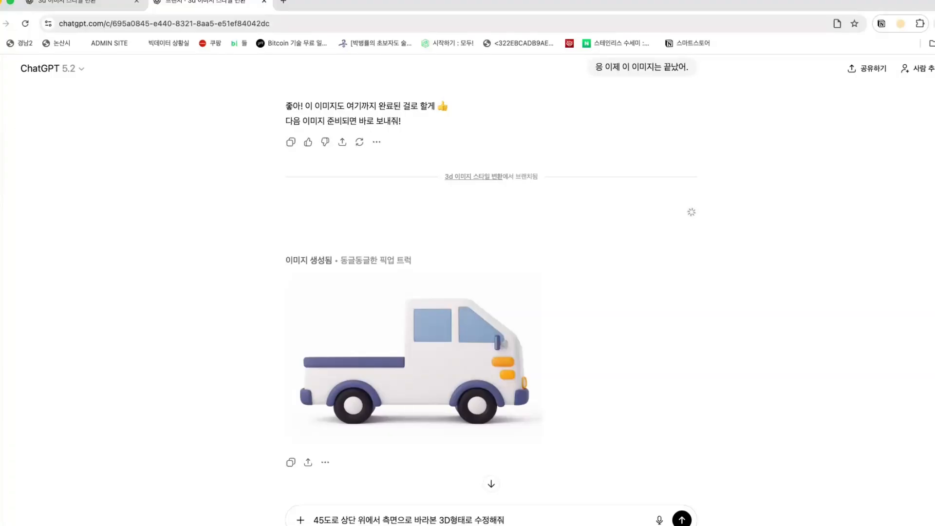
key("Return")
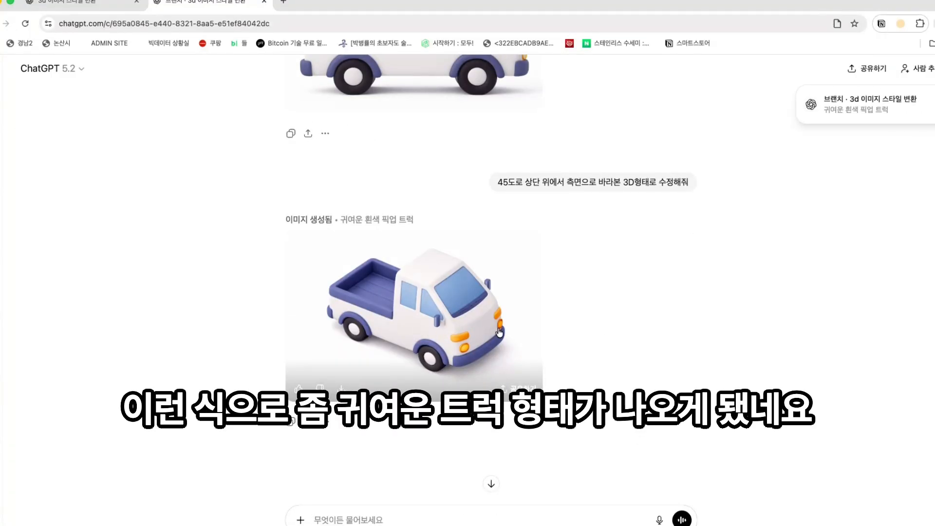
scroll(542, 323, "up", 4)
scroll(472, 319, "down", 4)
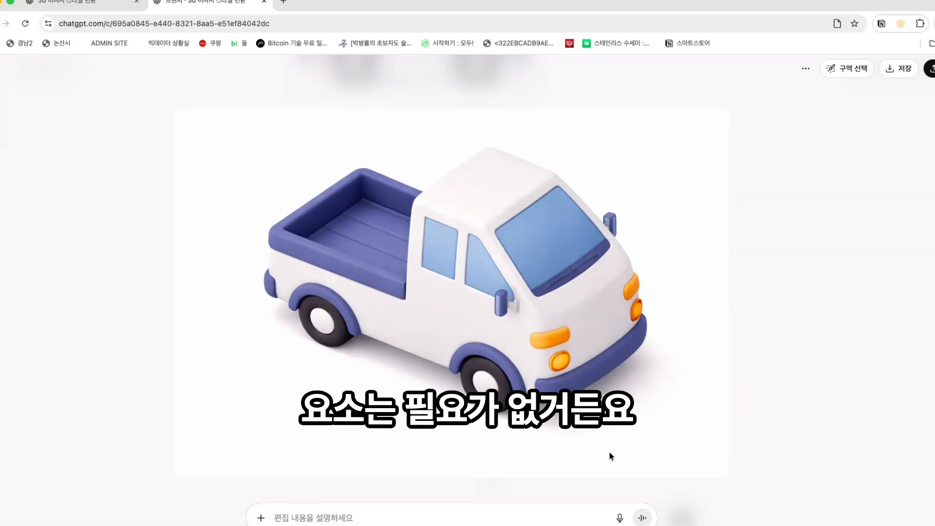
- Get the background-free, shadowless truck PNG and paste a copy into the Figma board
left_click(749, 327)
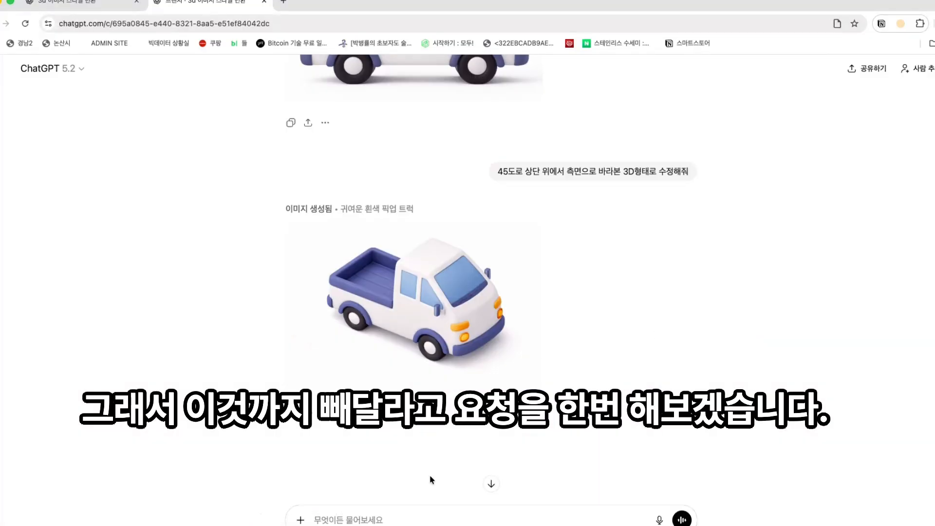
left_click(389, 511)
type("응 지")
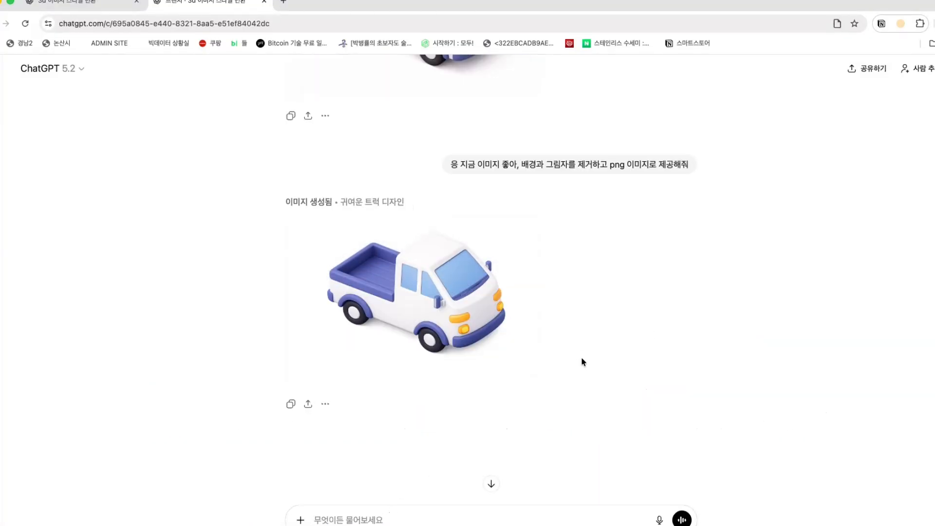
left_click(446, 302)
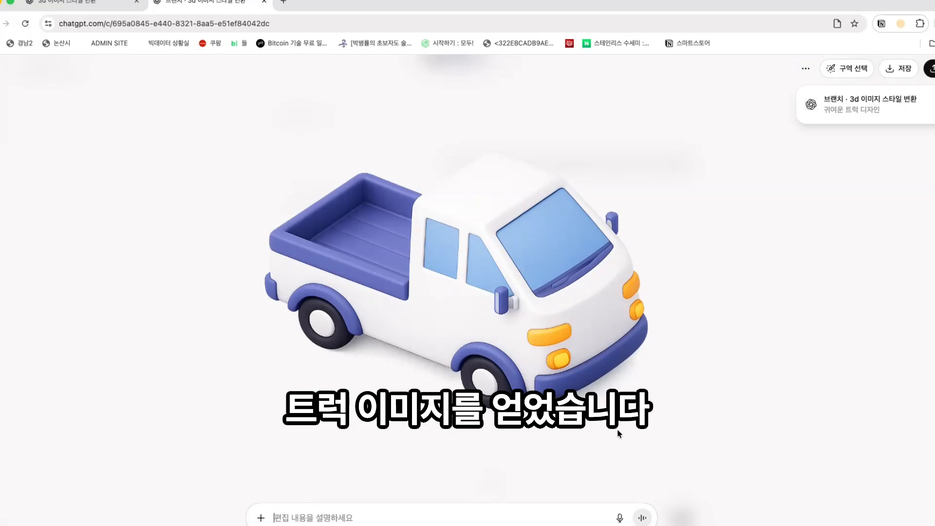
right_click(514, 282)
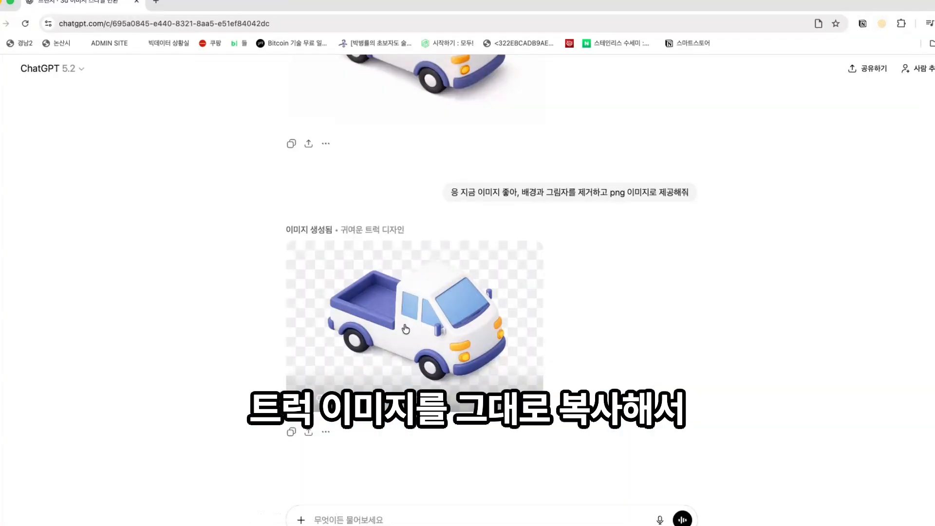
left_click(406, 329)
right_click(426, 320)
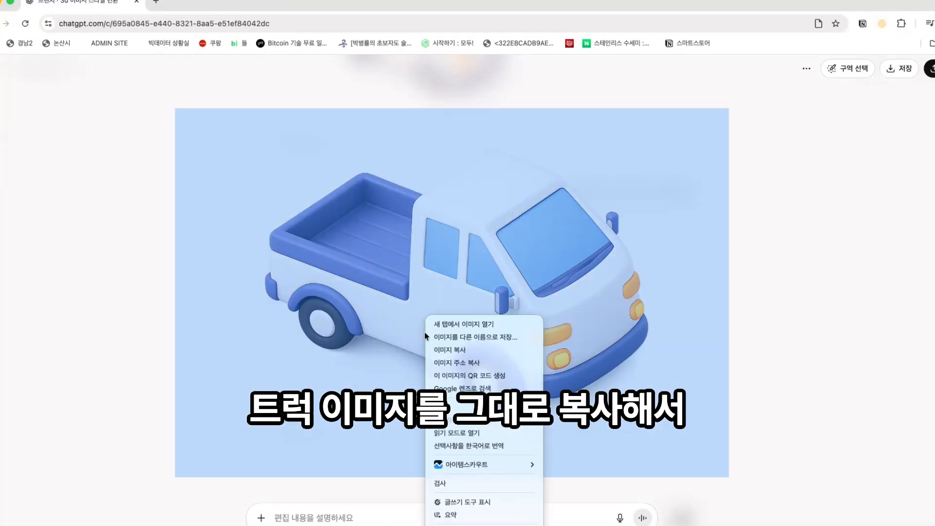
left_click(469, 350)
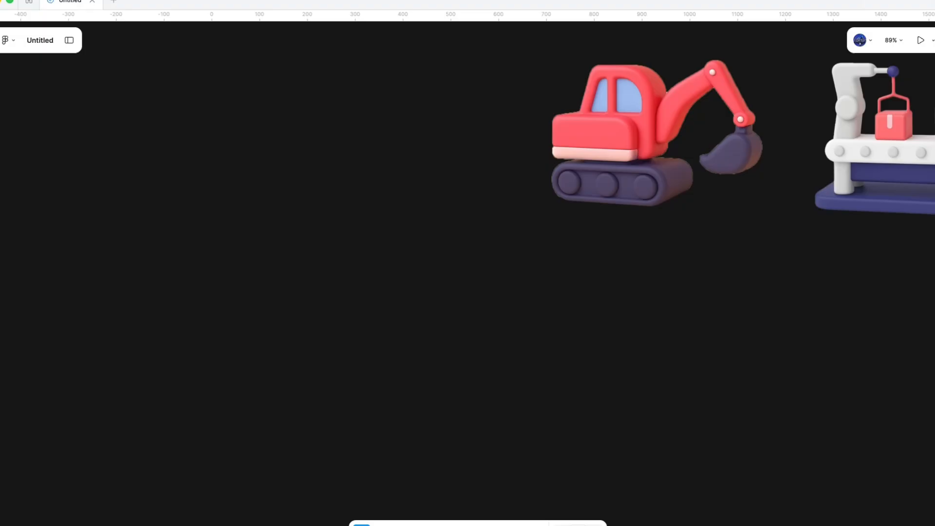
key("ctrl+v")
scroll(633, 390, "right", 15)
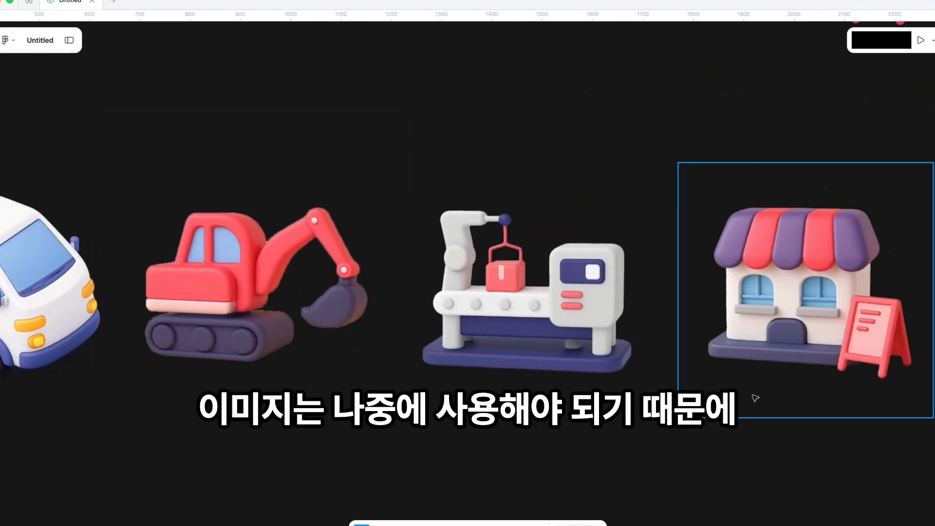
scroll(454, 377, "right", 10)
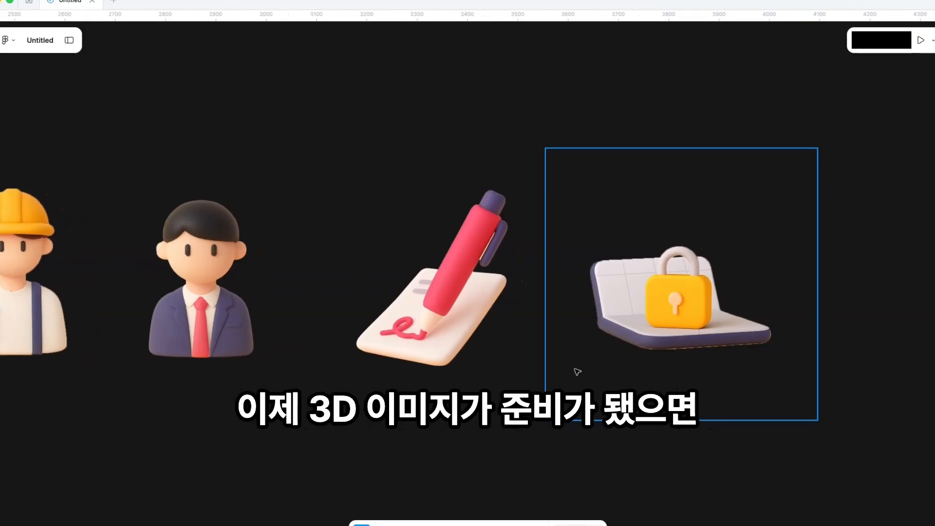
left_click_drag(577, 370, 834, 365)
left_click_drag(472, 372, 883, 341)
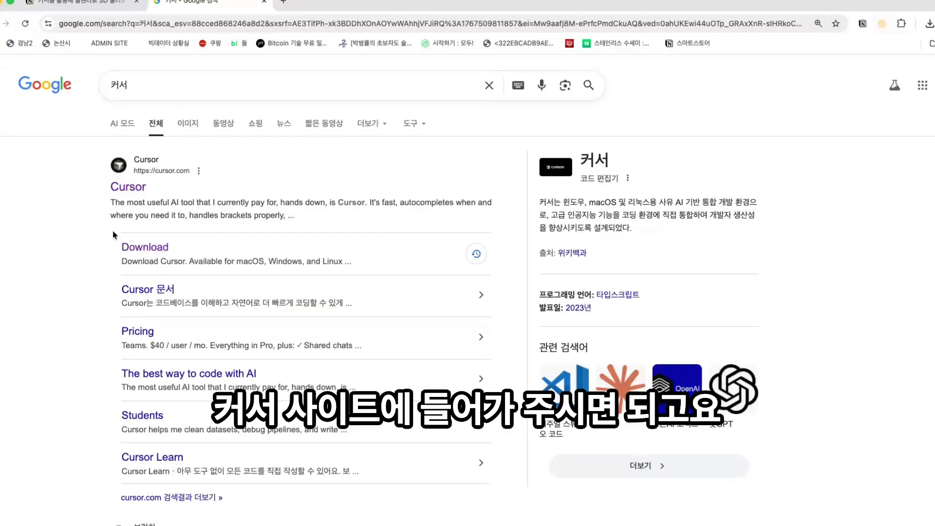
- Download Cursor for macOS and reveal the Cursor-darwin-arm64.dmg installer in Finder
left_click(149, 249)
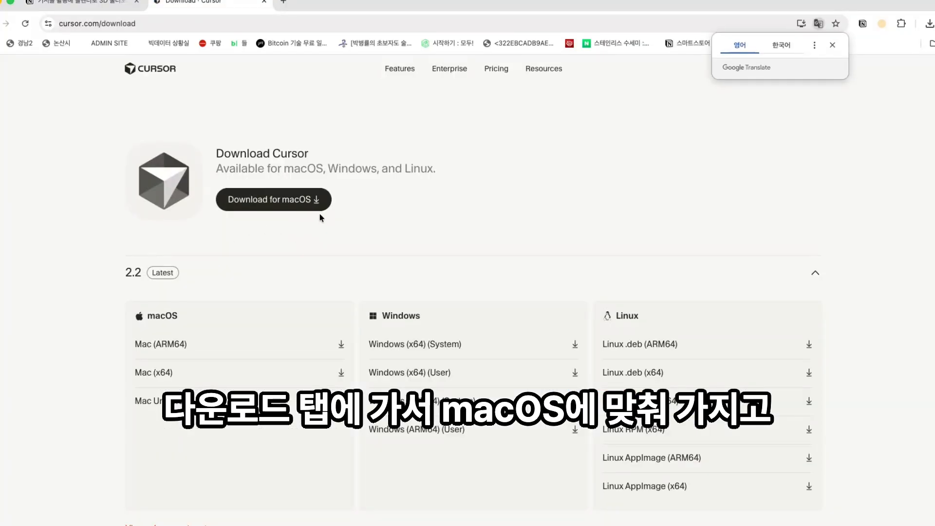
left_click(929, 24)
left_click(900, 68)
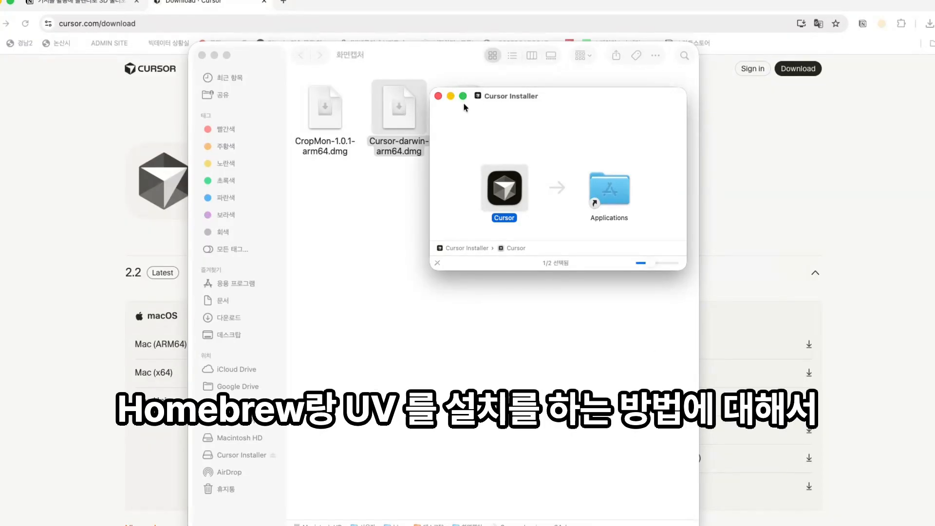
- Close the Cursor installer and review the Homebrew and uv setup steps in the Notion guide
left_click(438, 96)
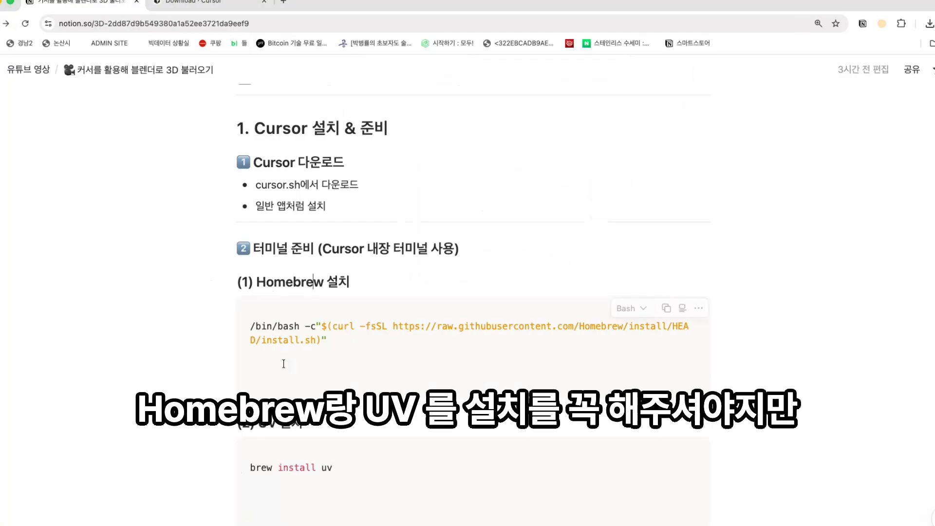
scroll(284, 364, "down", 2)
left_click_drag(303, 390, 238, 218)
left_click(238, 220)
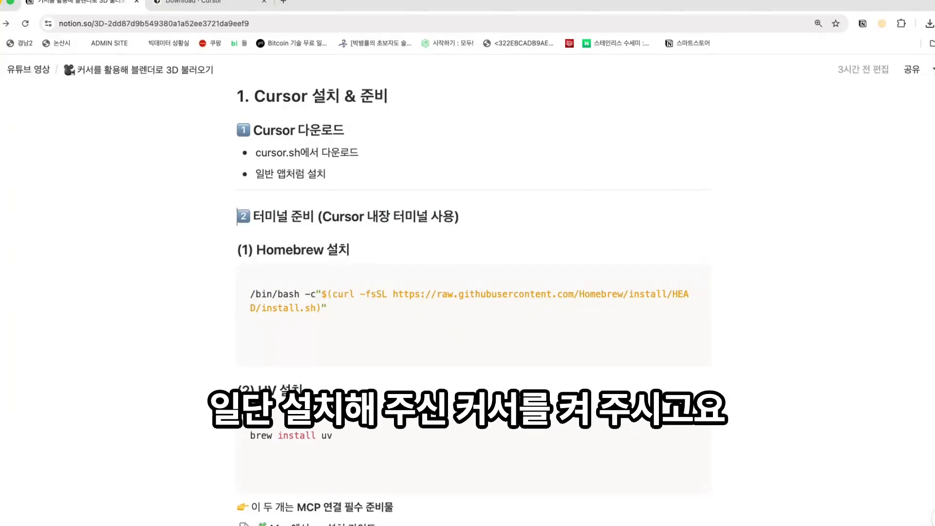
- Launch Cursor through Spotlight search
key("super+space")
type("c")
key("Return")
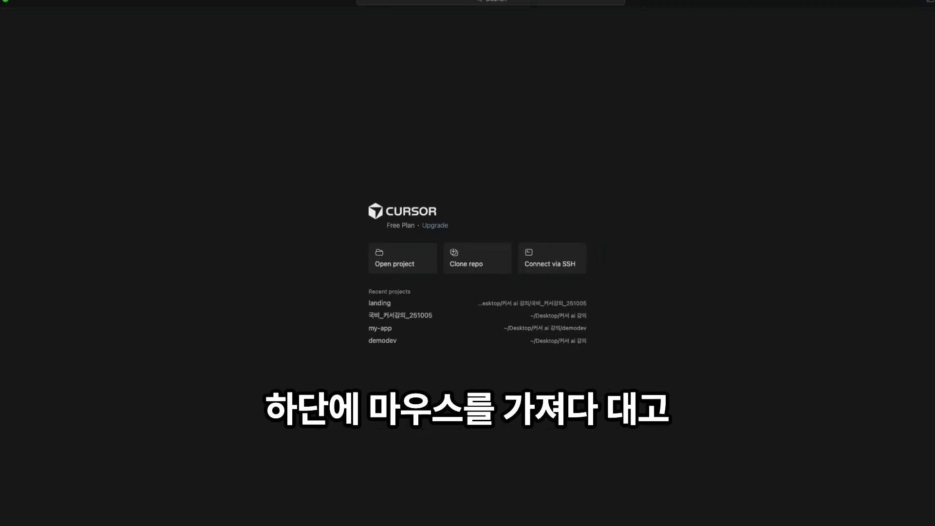
- Run the Homebrew install script in Cursor's terminal, entering the administrator password to continue
left_click_drag(424, 522, 145, 309)
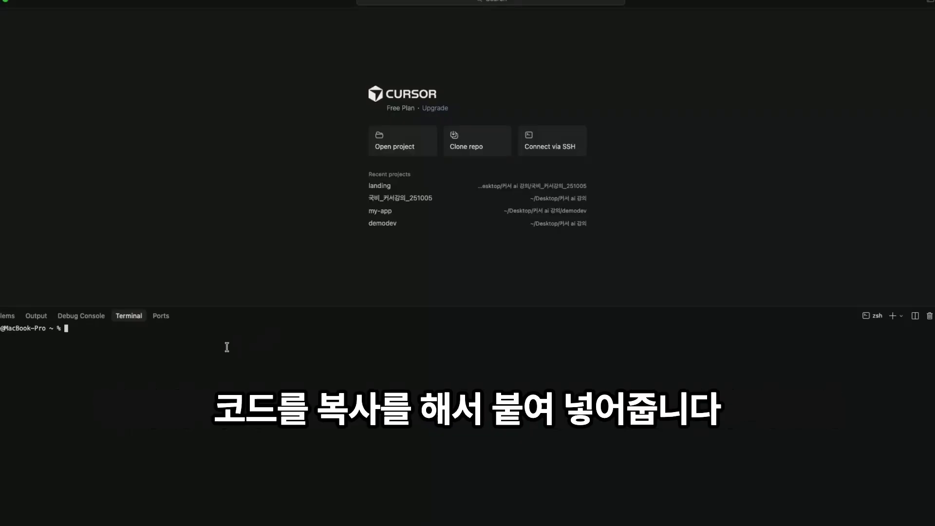
type("/bin/bash -c\"$(curl -fsSL https://raw.githubusercontent.com/Homebrew/install/HEAD/install.sh)\"")
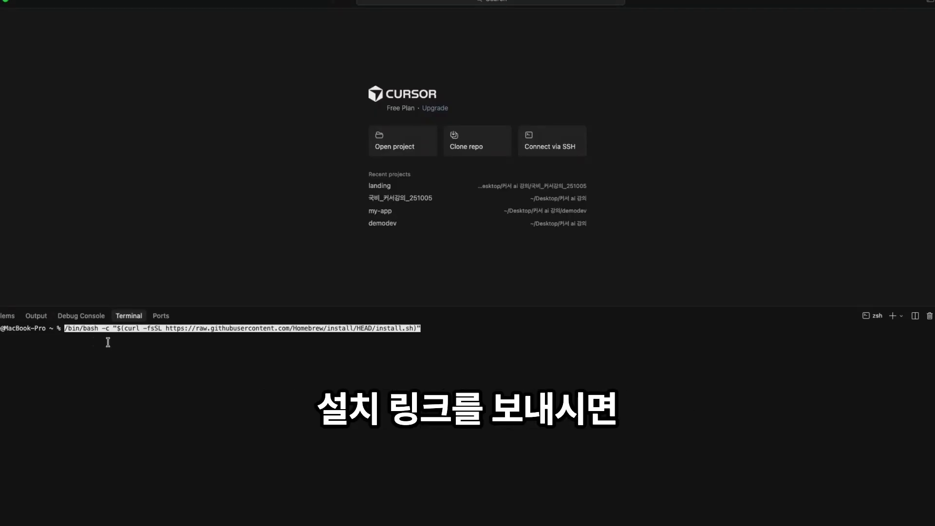
key("Return")
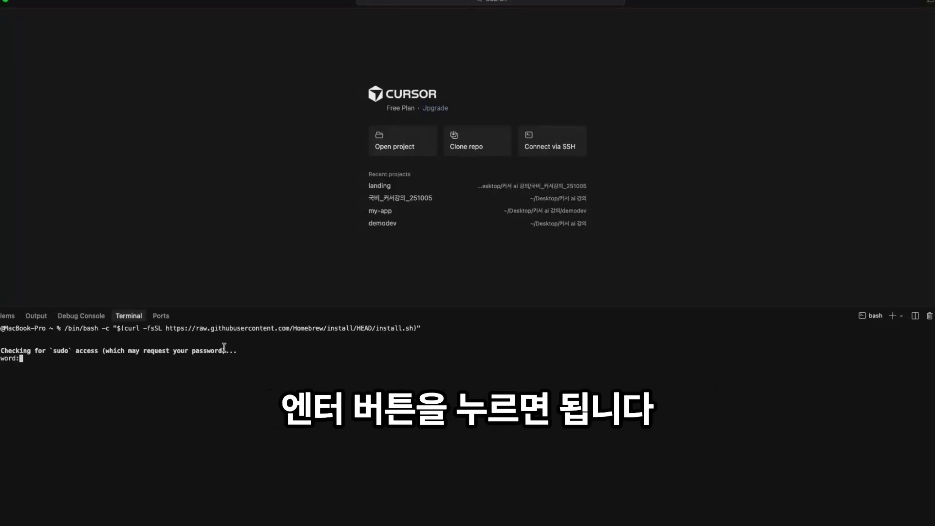
key("Return")
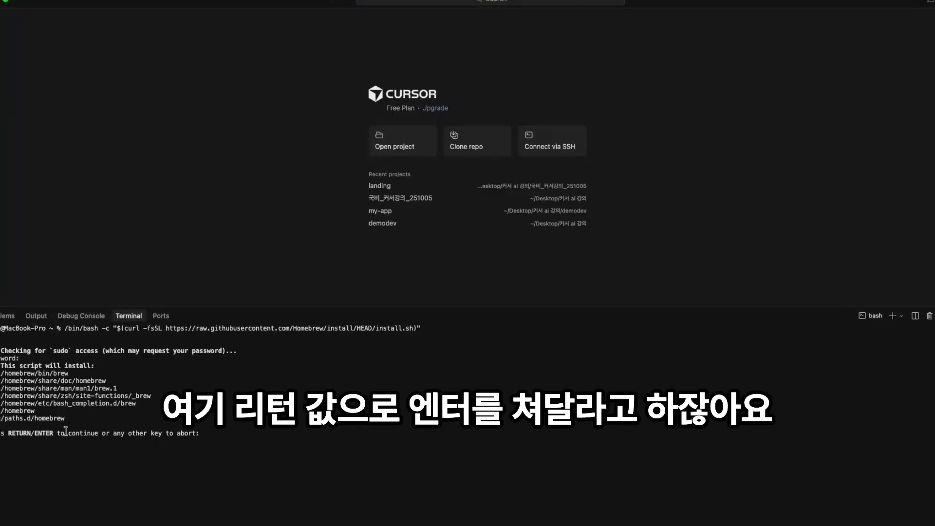
key("Return")
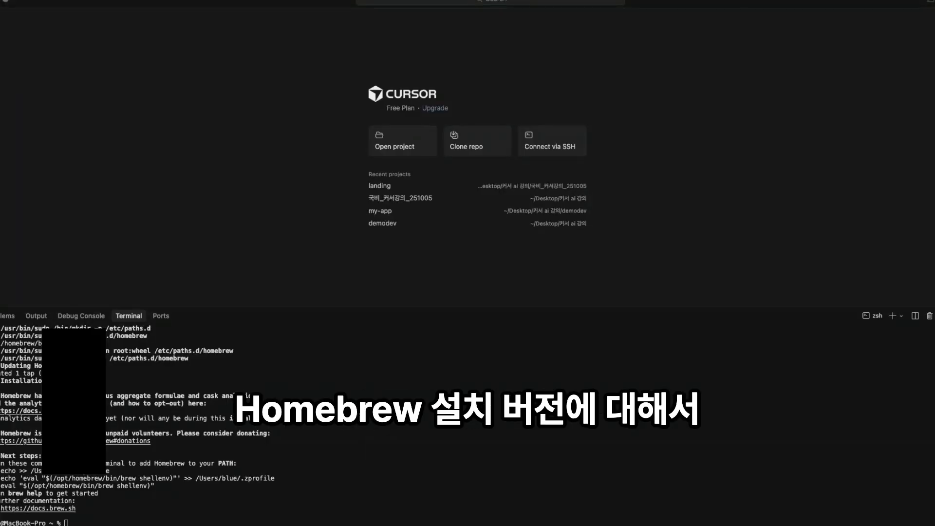
- Run brew --version to confirm Homebrew 5.0.8 is installed
left_click(112, 523)
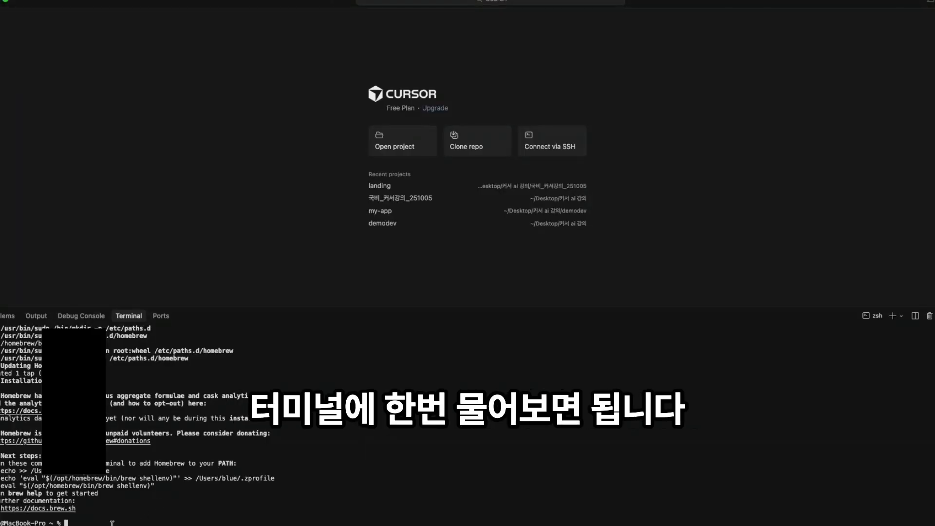
type("brew --version")
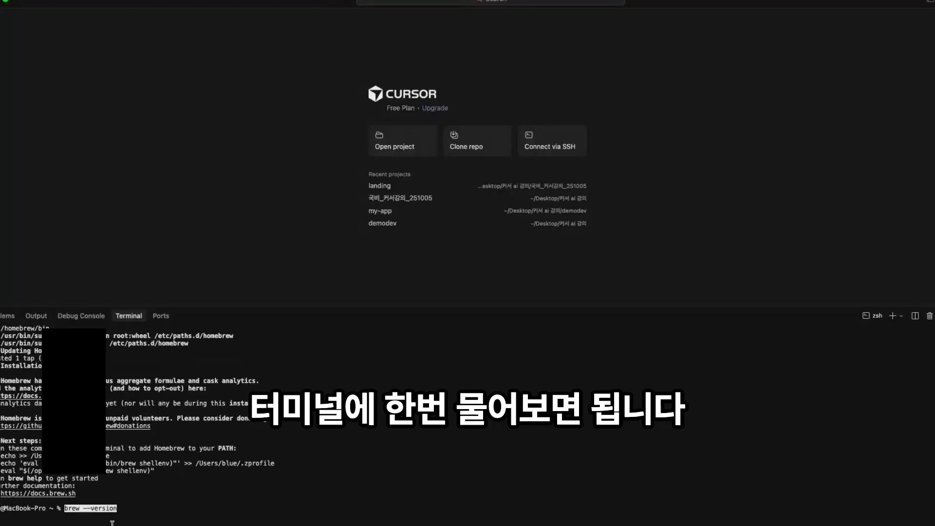
key("Return")
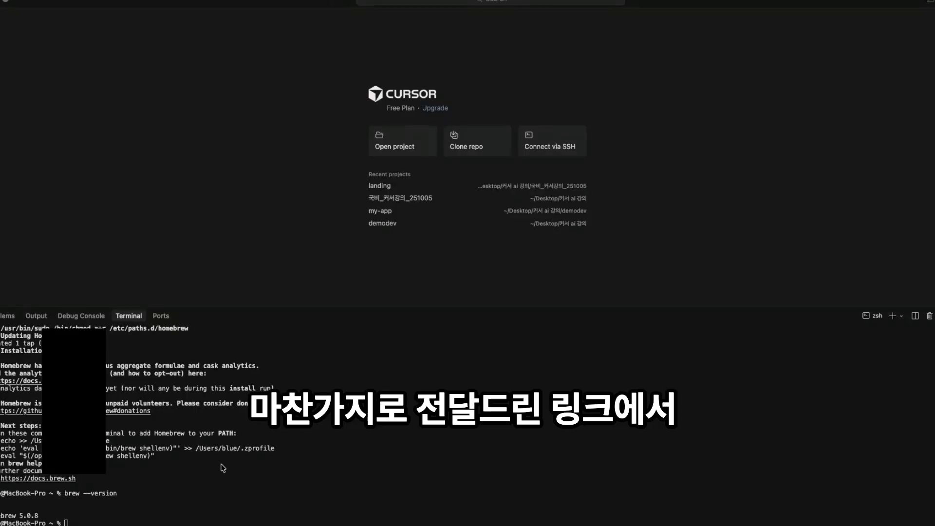
- Install uv with brew install uv and confirm uv --version reports 0.9.21
left_click(90, 522)
type("brew install uv")
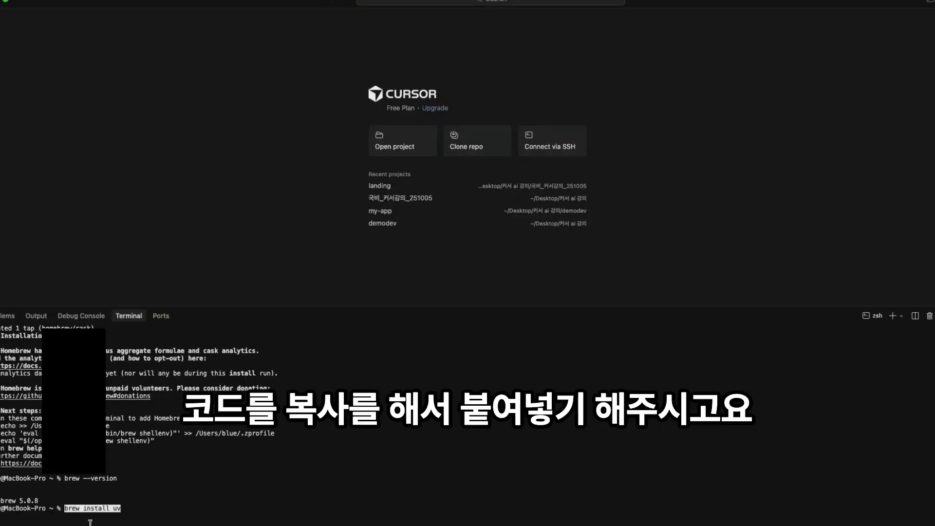
key("Return")
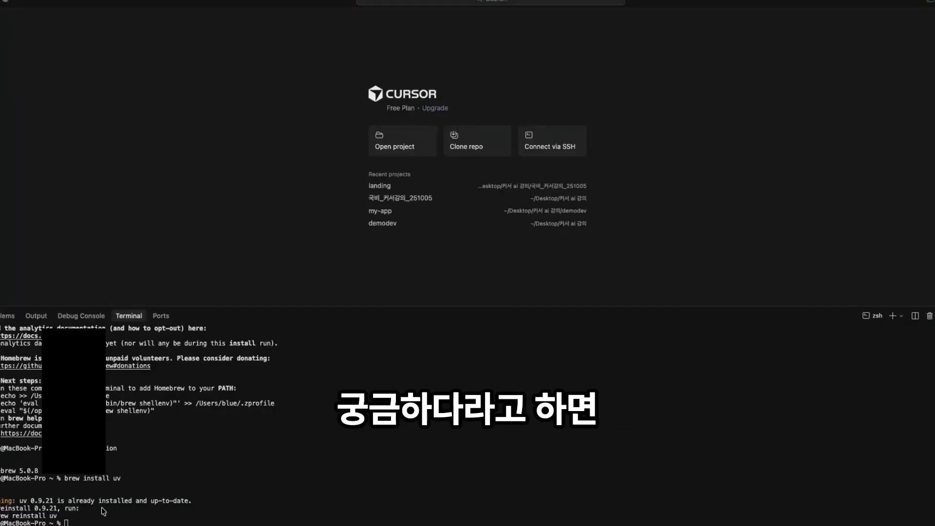
type("uv --version")
key("Return")
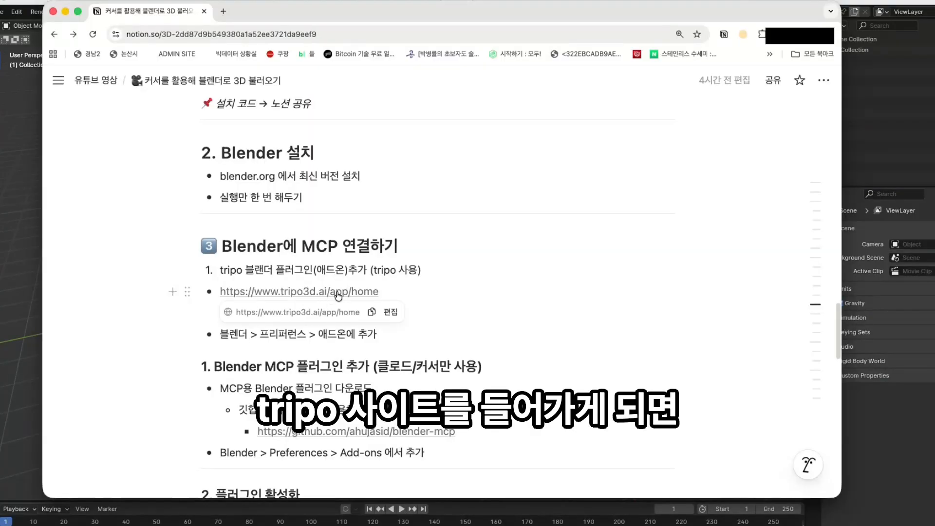
- Download Tripo's Blender plugin as tripo-blender.zip and reveal it in the 화면캡처 folder
left_click(336, 292)
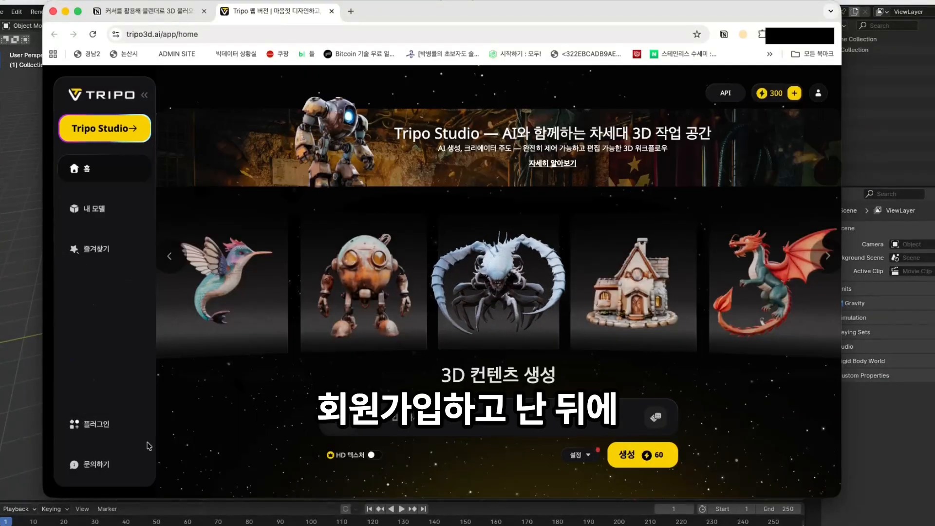
left_click(97, 433)
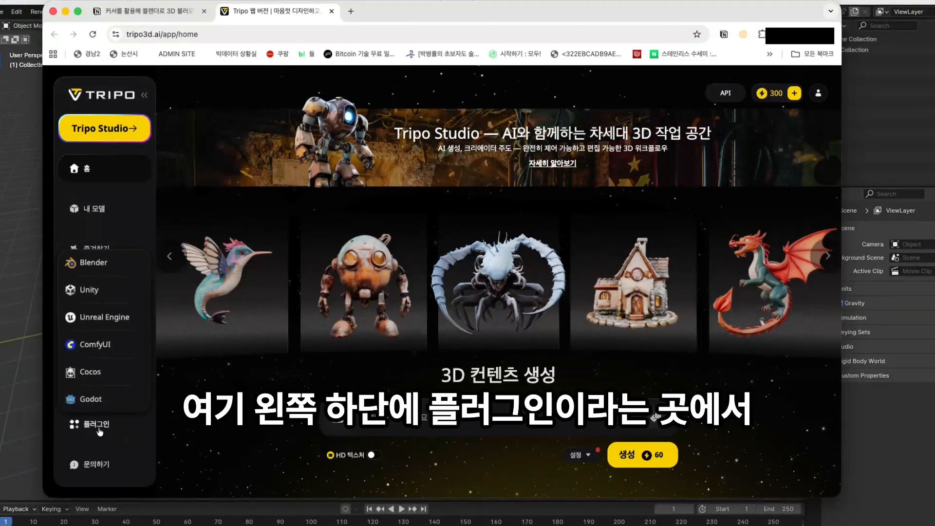
left_click(97, 264)
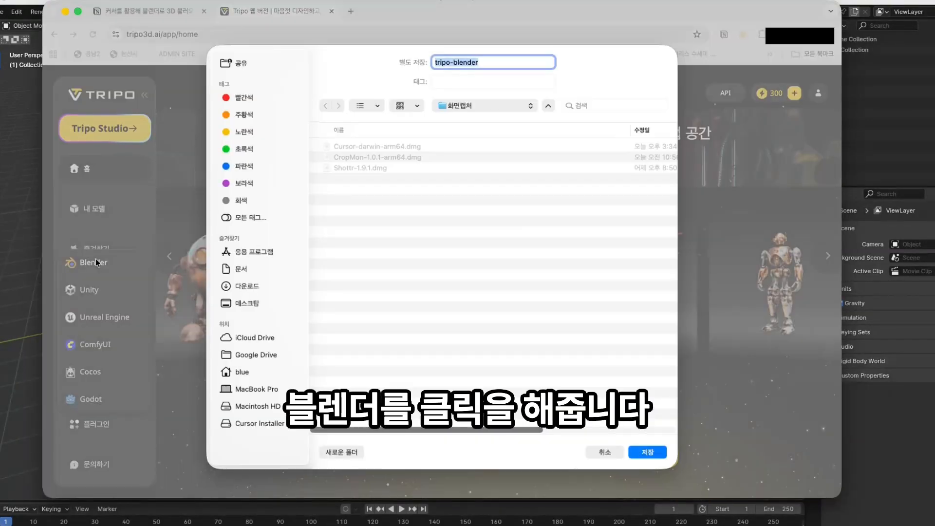
left_click(655, 454)
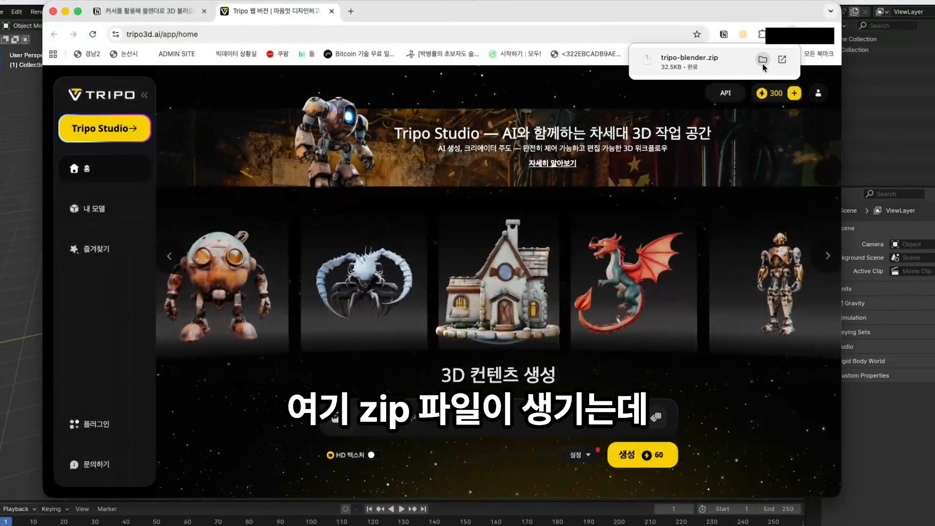
left_click(762, 63)
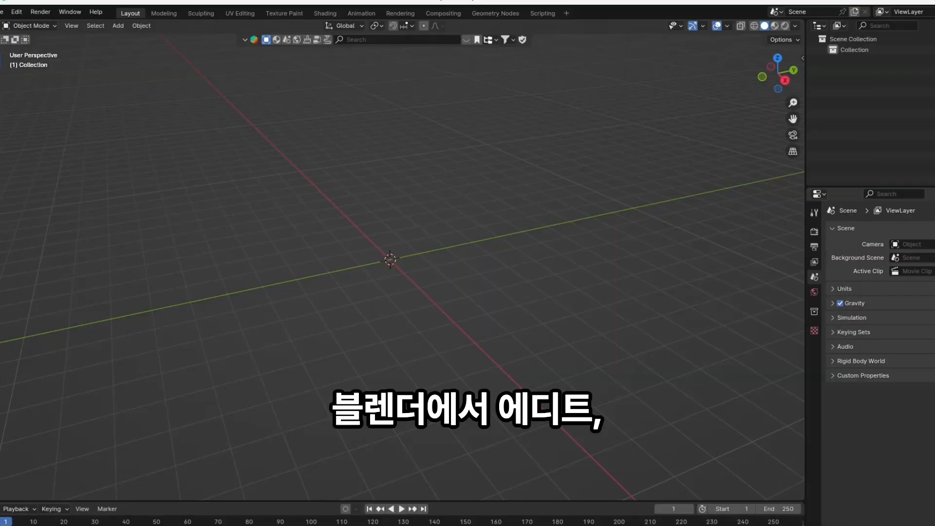
left_click(17, 13)
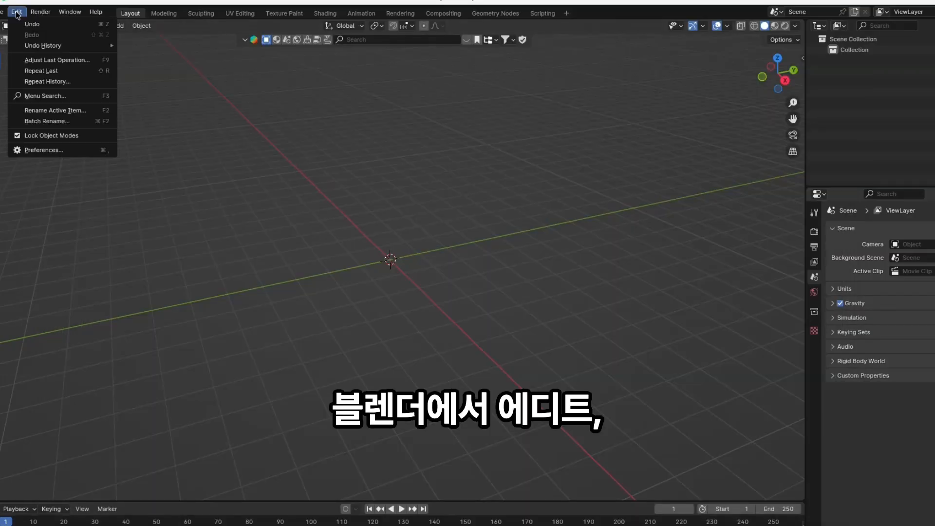
- Install the Tripo add-on from the downloaded zip through Preferences > Add-ons
left_click(43, 150)
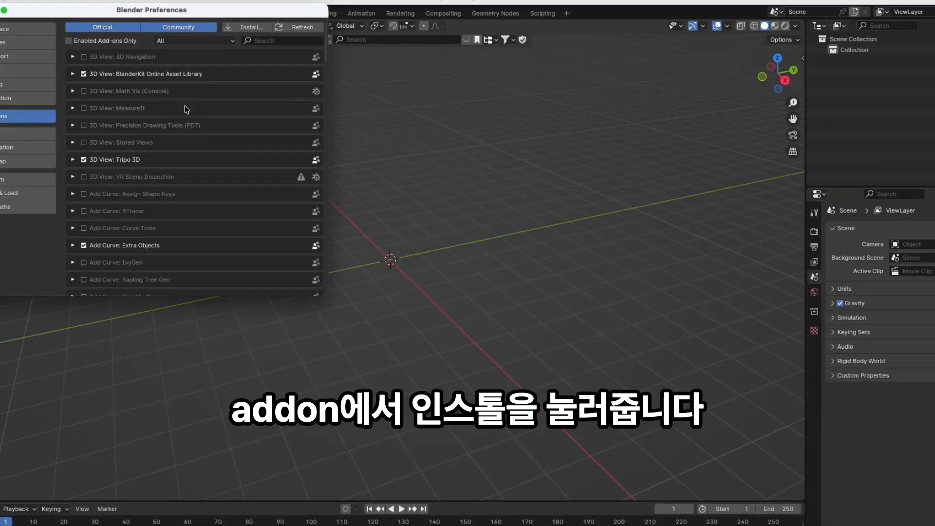
left_click(255, 29)
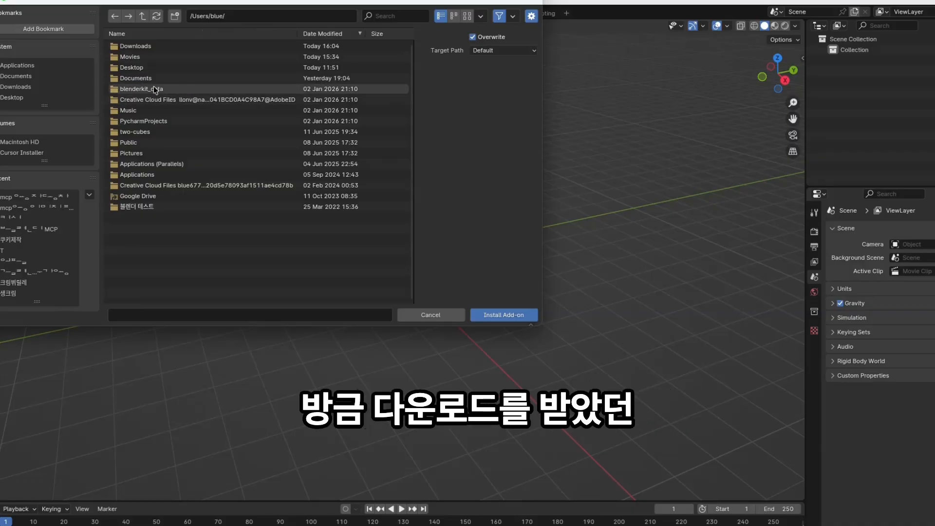
left_click(12, 97)
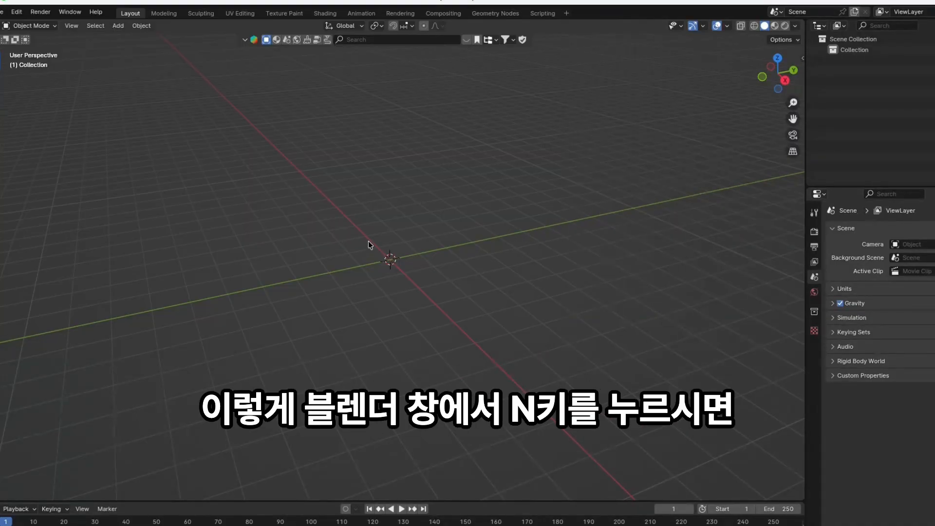
- Show the viewport sidebar and check the Tripo Model Manager and Tripo 3D Generator panels
key("n")
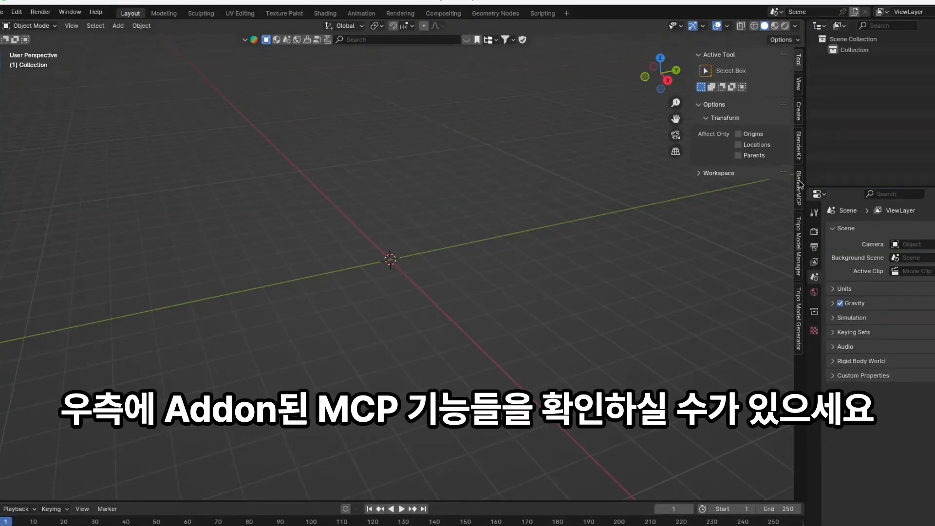
left_click(800, 249)
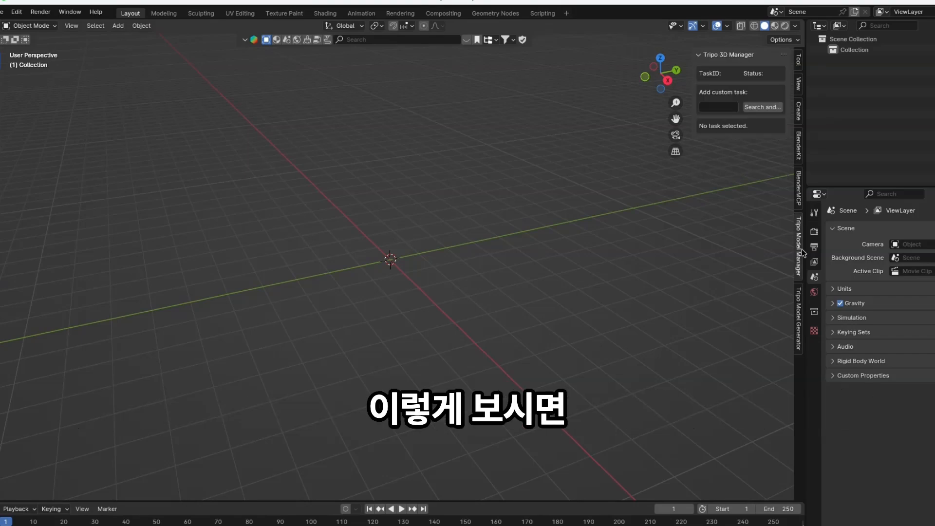
left_click(800, 302)
left_click(800, 265)
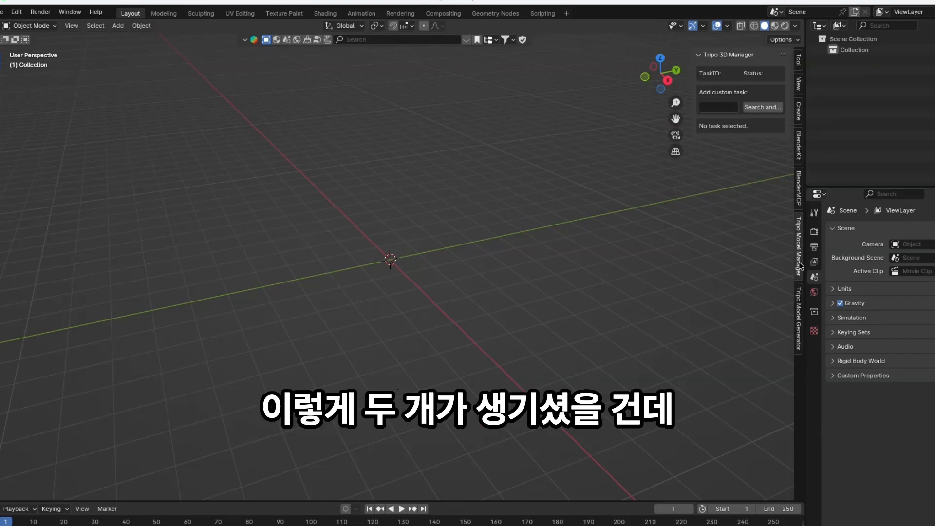
left_click(800, 303)
left_click(800, 266)
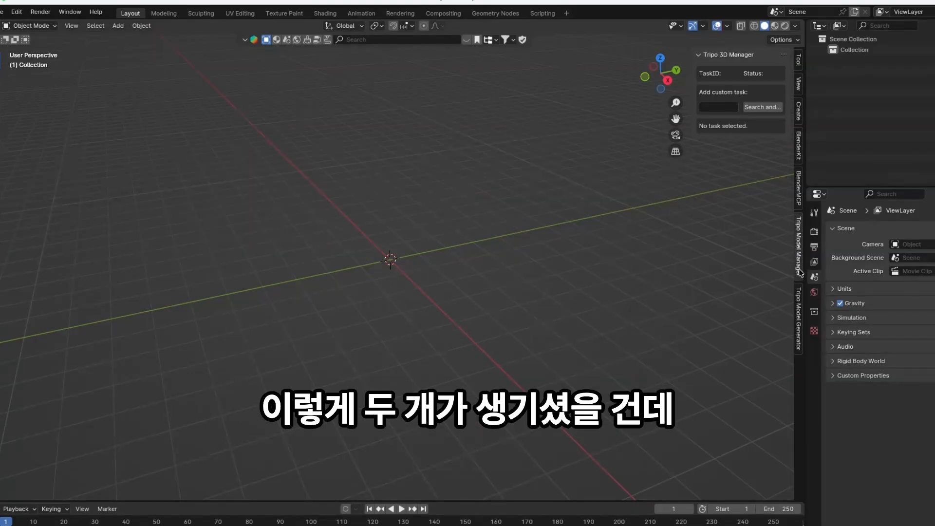
left_click(798, 303)
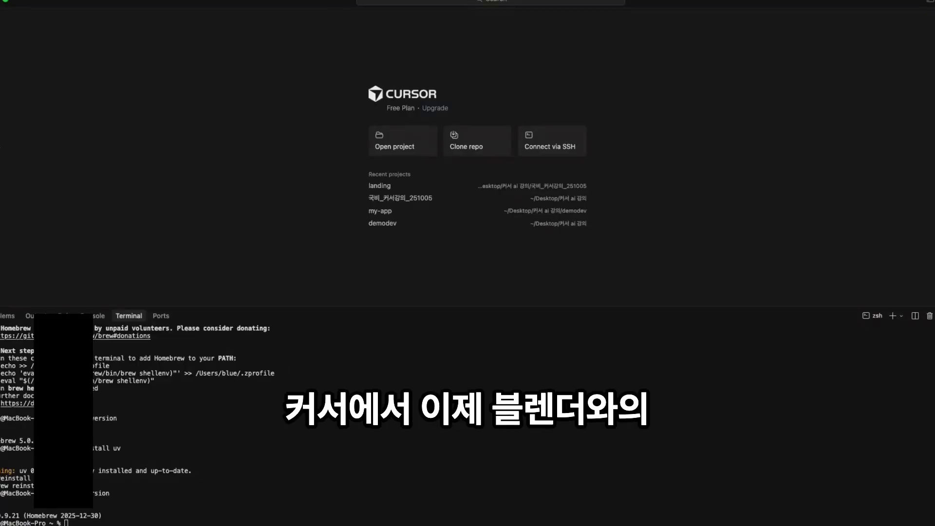
- Add the blender-mcp server config to mcp.json so Tools & MCP lists it enabled with 21 tools
left_click_drag(0, 147, 0, 128)
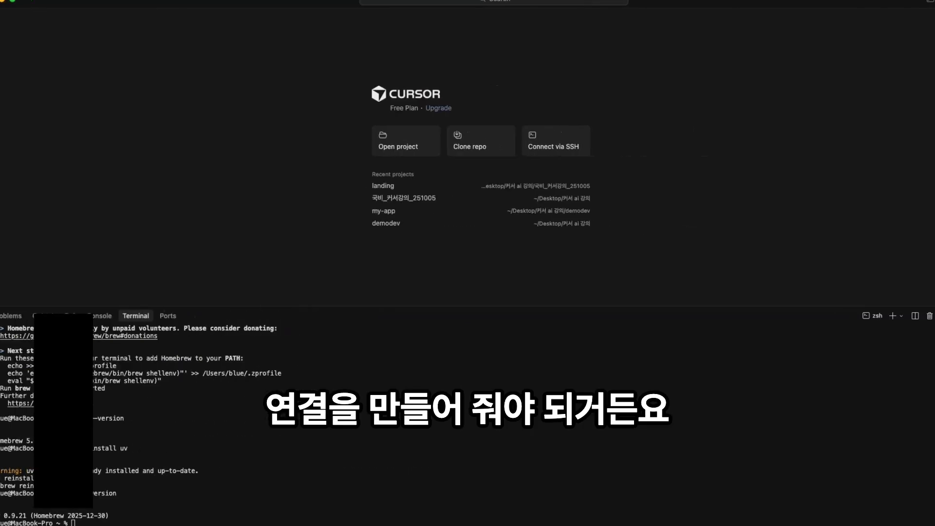
left_click(934, 2)
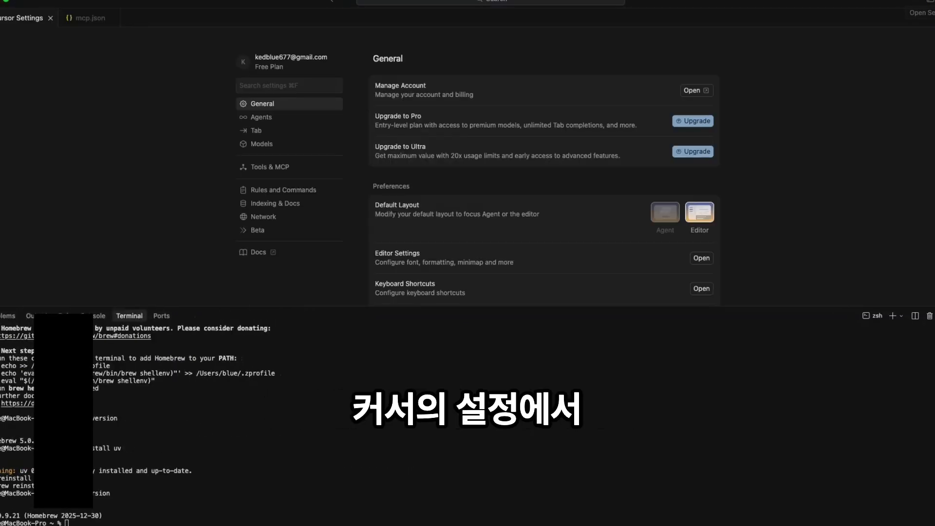
left_click(270, 168)
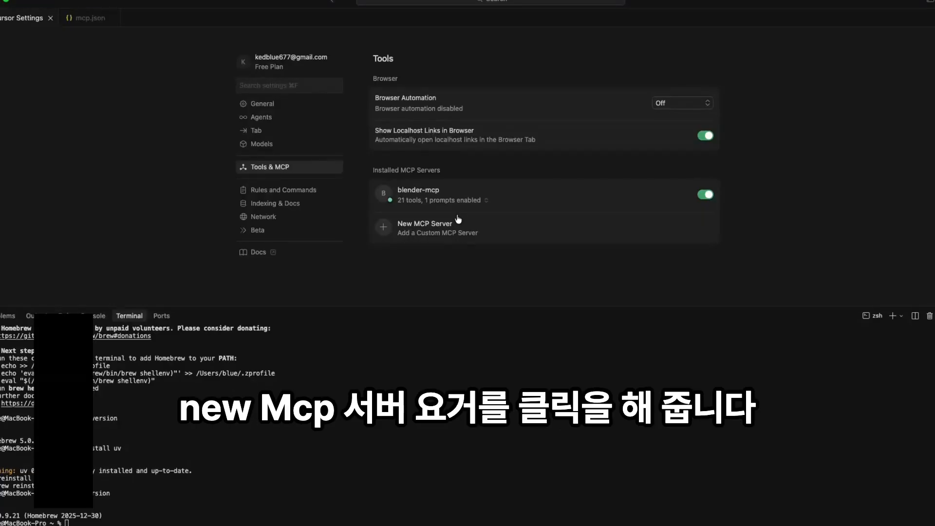
left_click(444, 229)
type("}")
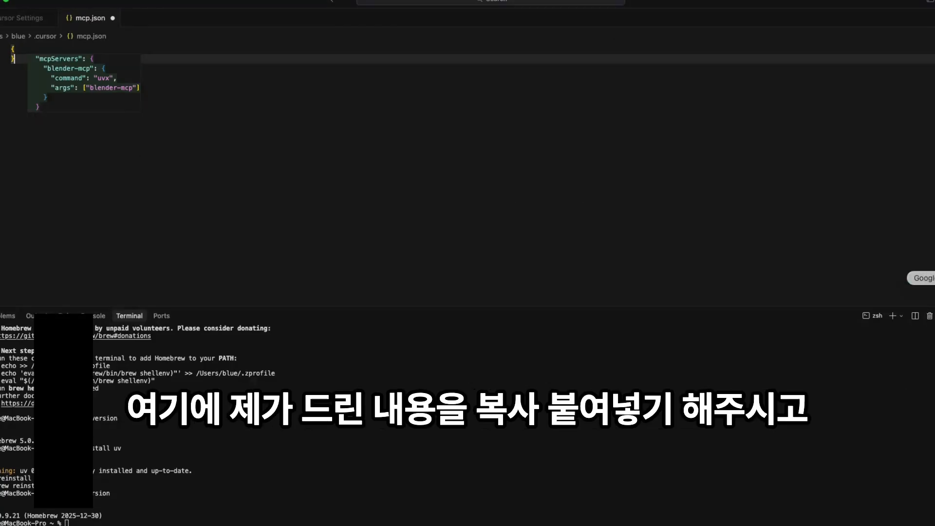
key("super+z")
key("super+z")
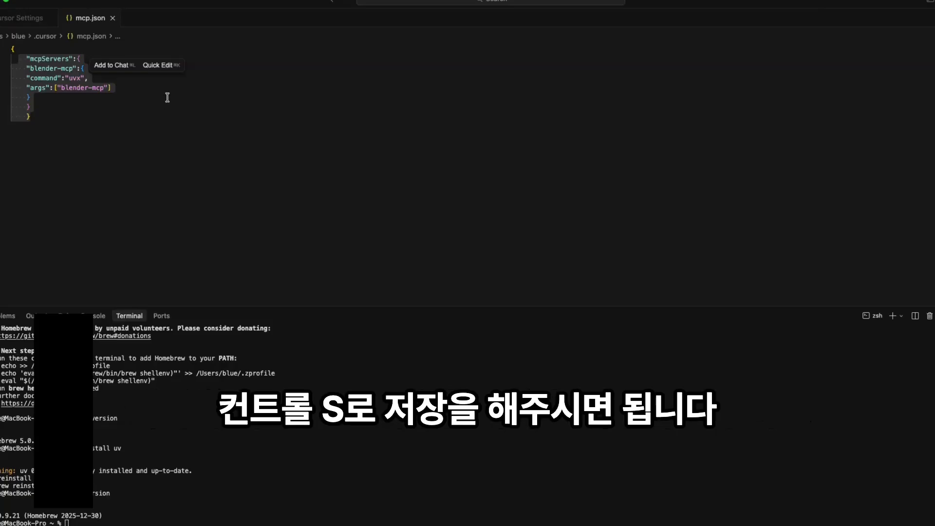
left_click(35, 19)
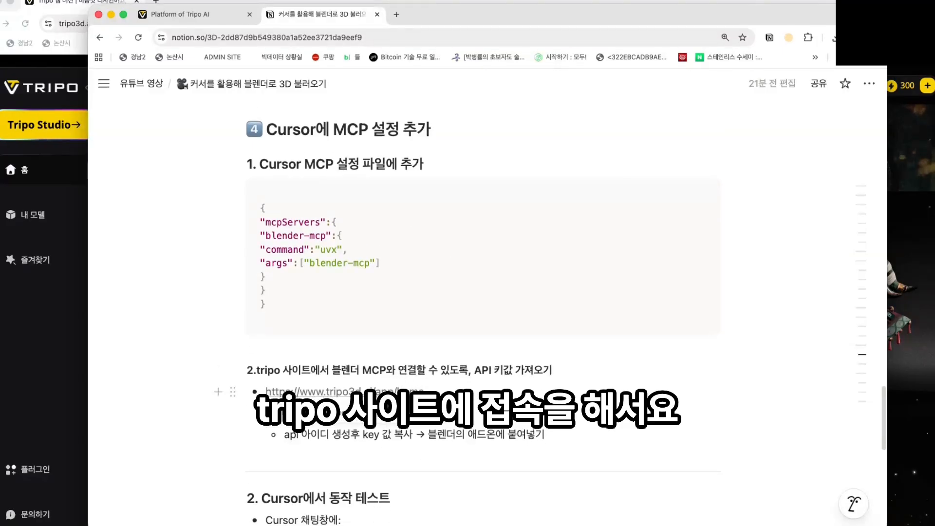
- Go from the Tripo home page through the API docs' Quick Start to the API keys page
left_click(364, 392)
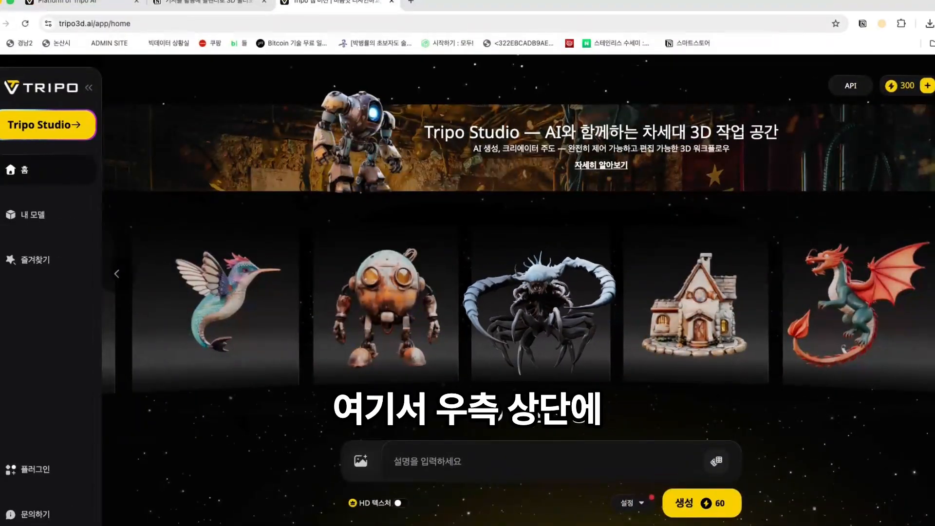
left_click(853, 88)
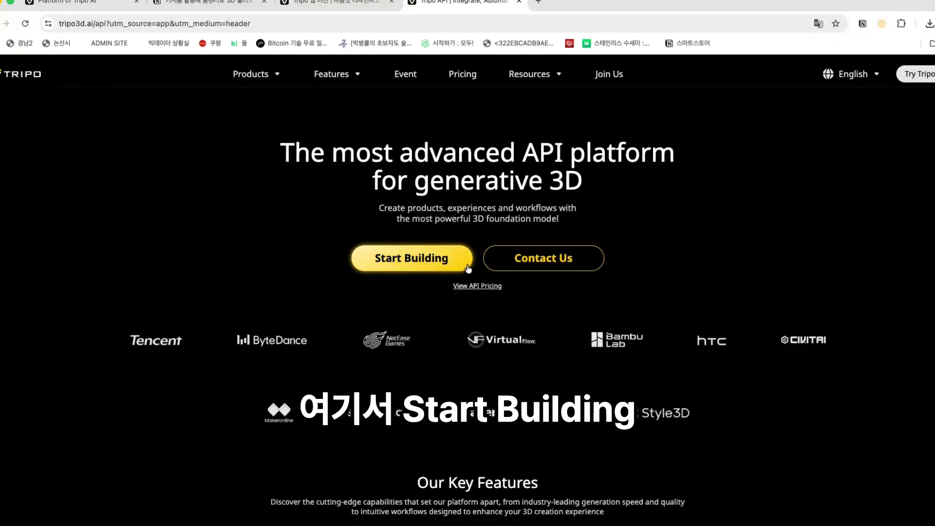
left_click(417, 261)
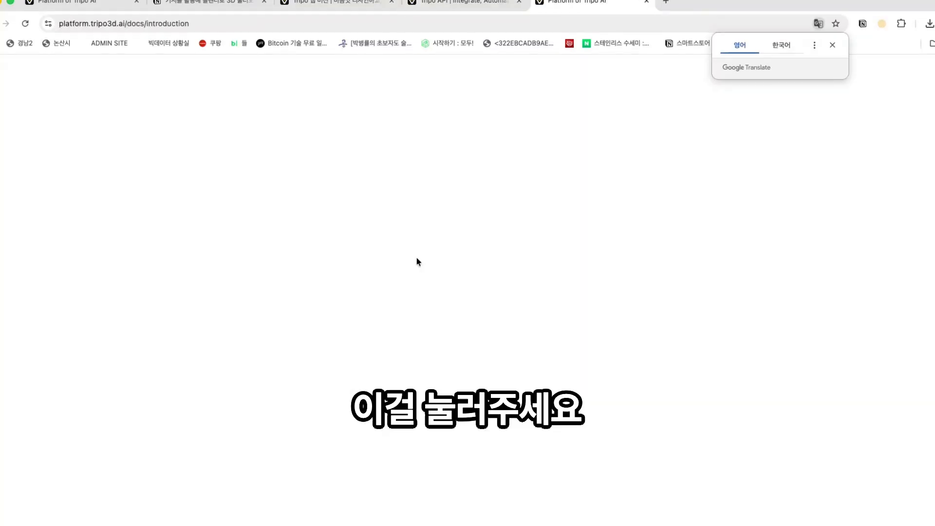
left_click(834, 46)
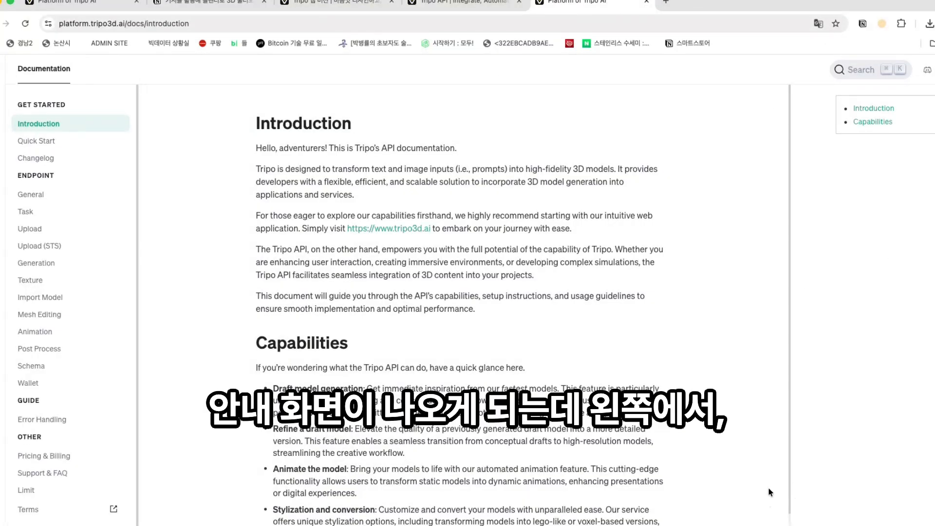
left_click(39, 141)
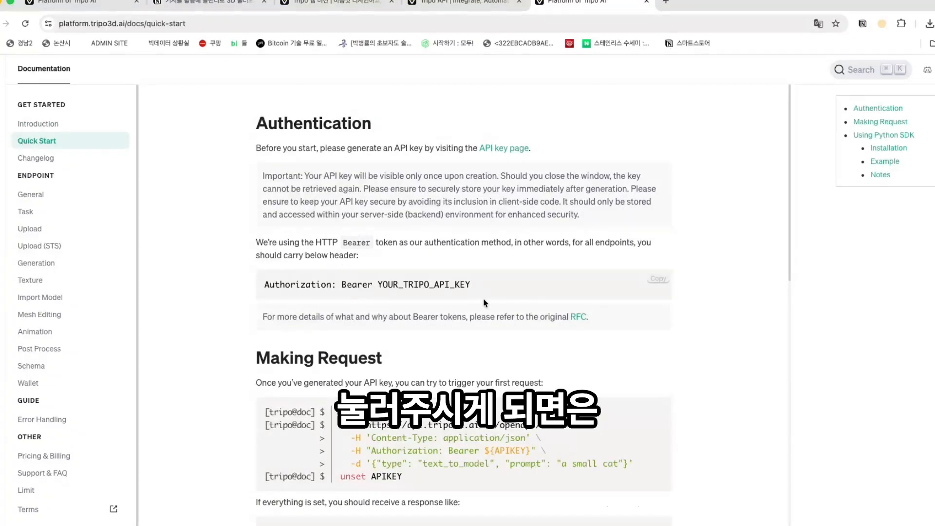
left_click(517, 150)
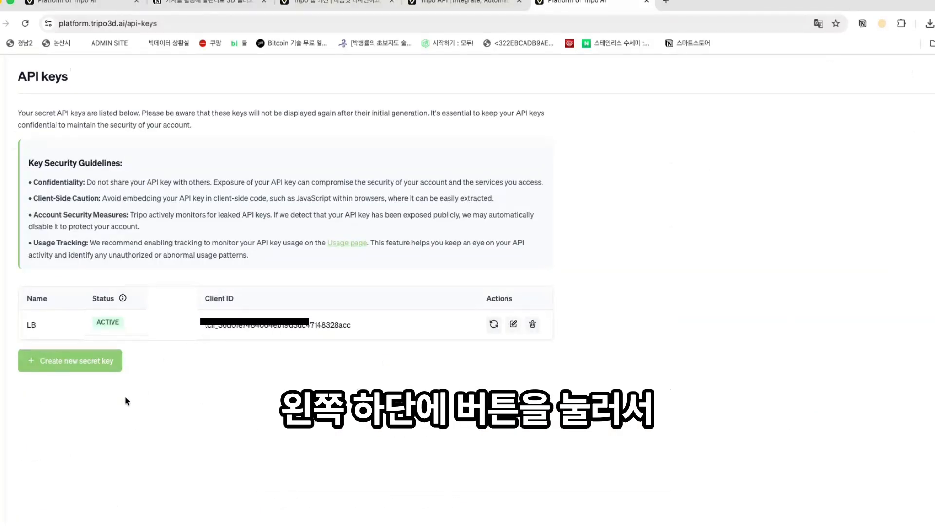
- Create a new secret key named LB3 and copy its secret
left_click(98, 366)
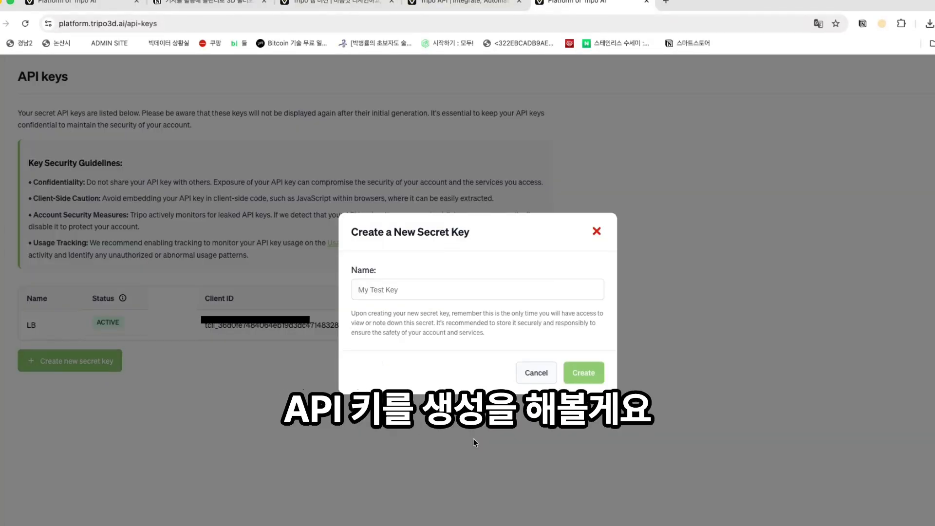
left_click(411, 291)
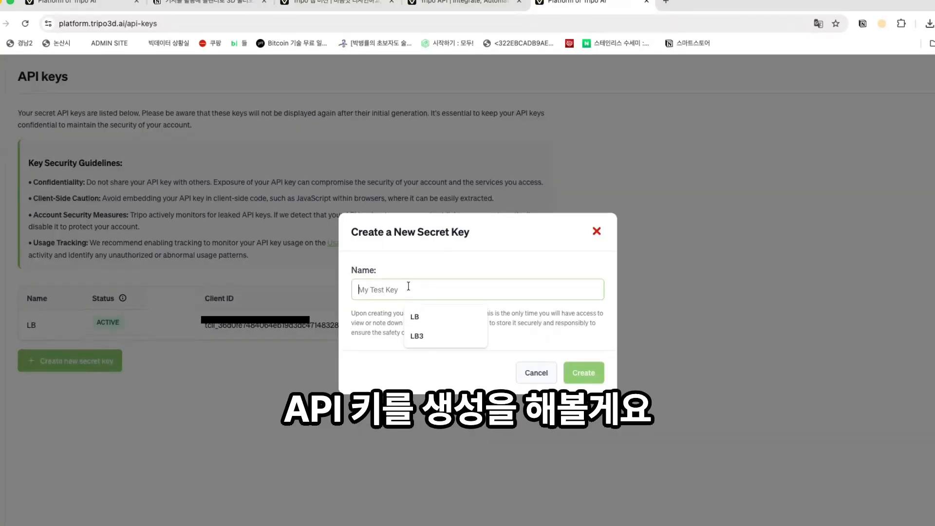
left_click(425, 336)
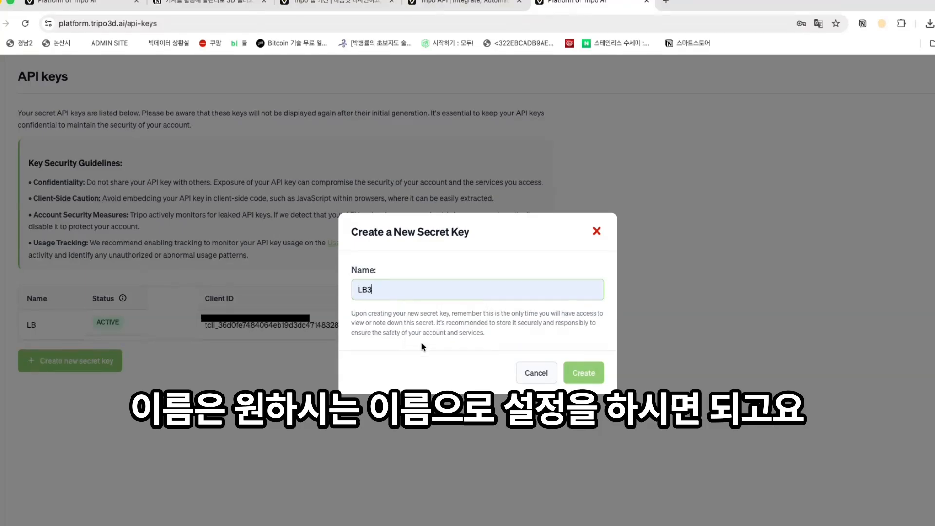
left_click(589, 375)
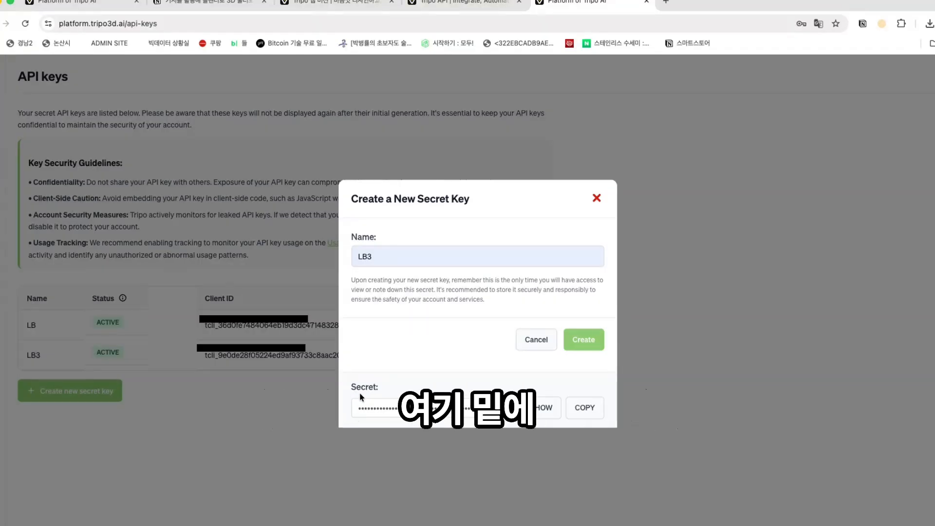
left_click(589, 409)
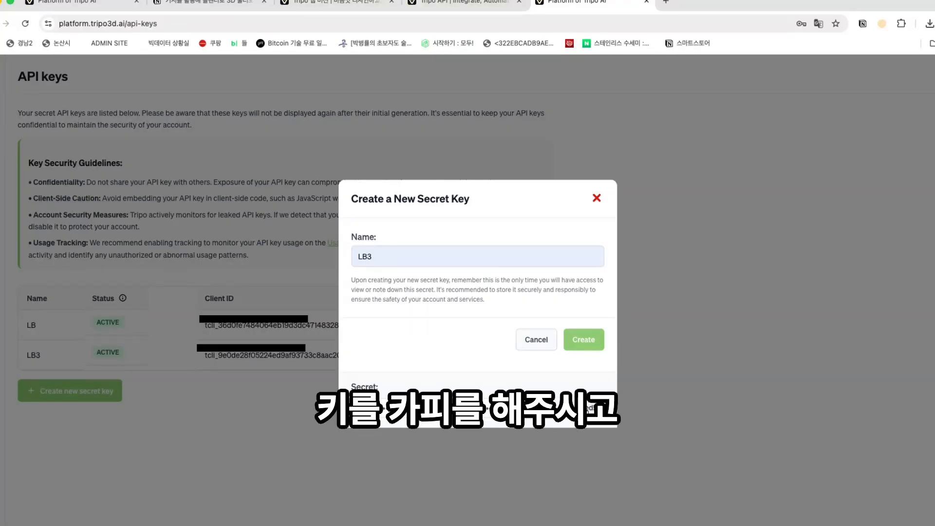
left_click(597, 198)
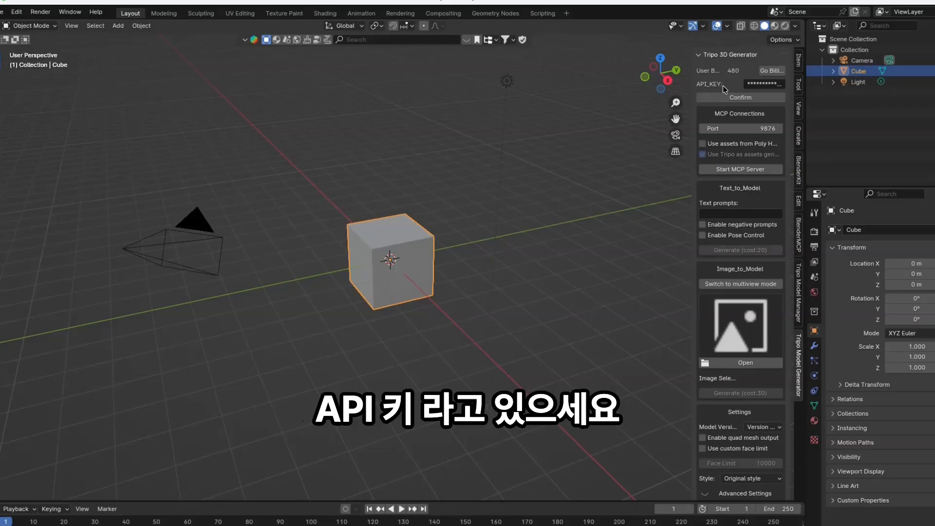
- Paste the copied key into the Tripo 3D Generator's API_KEY field and confirm it
left_click(761, 84)
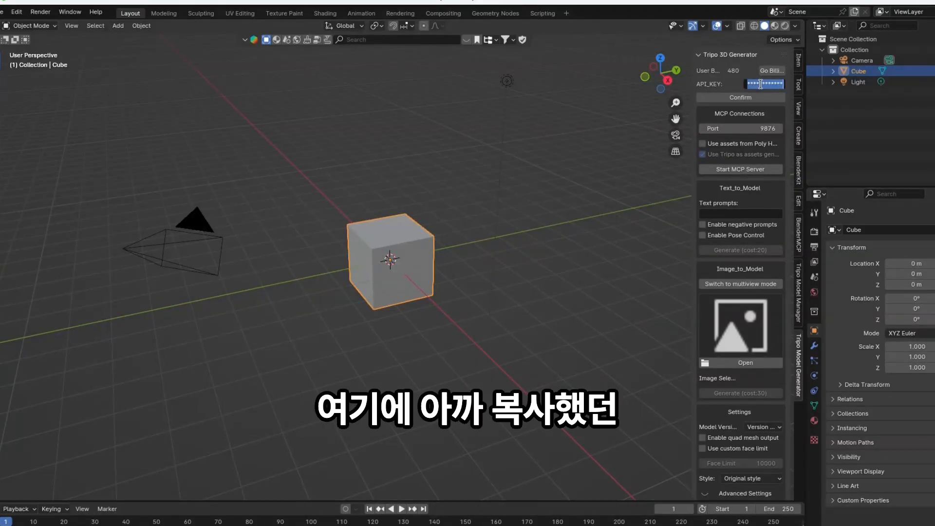
left_click(744, 97)
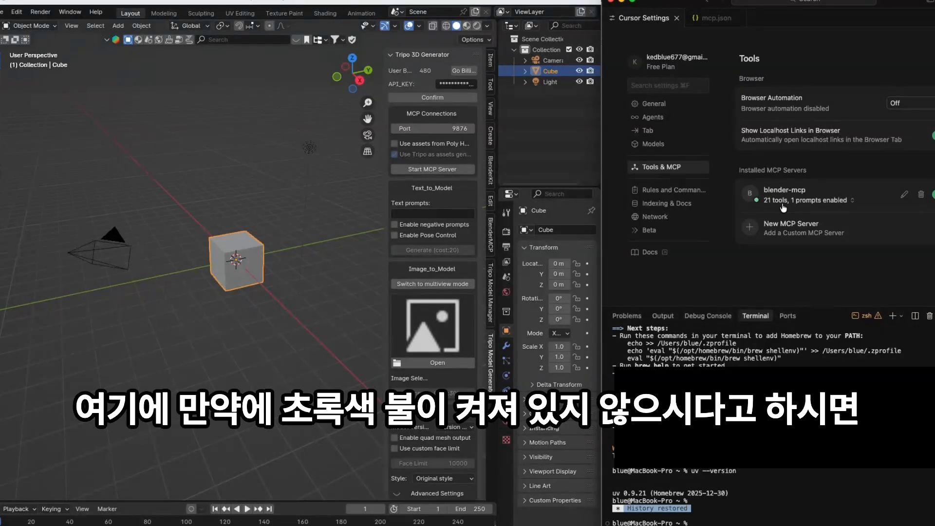
- From mcp.json, start a new agent chat and send '빨간색 큐브 2개를 만들어줘' (make two red cubes)
left_click(904, 196)
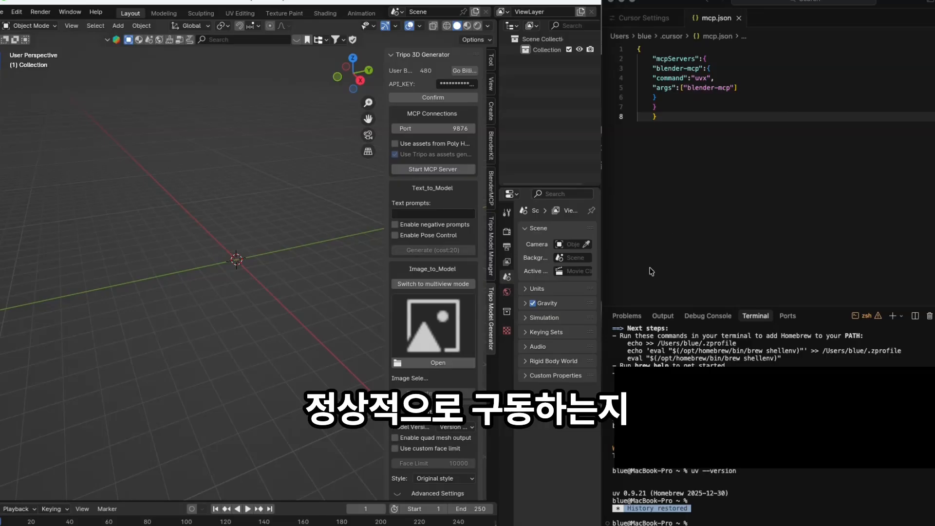
right_click(715, 228)
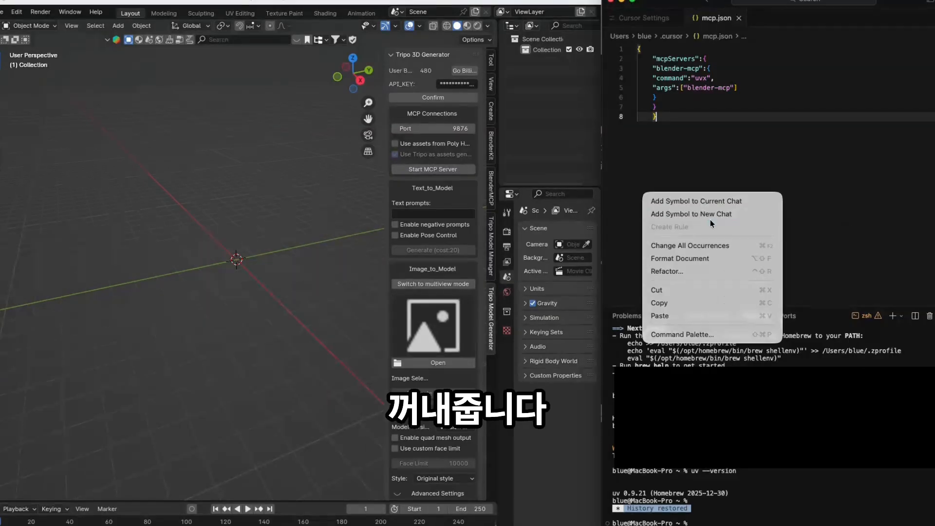
left_click(711, 220)
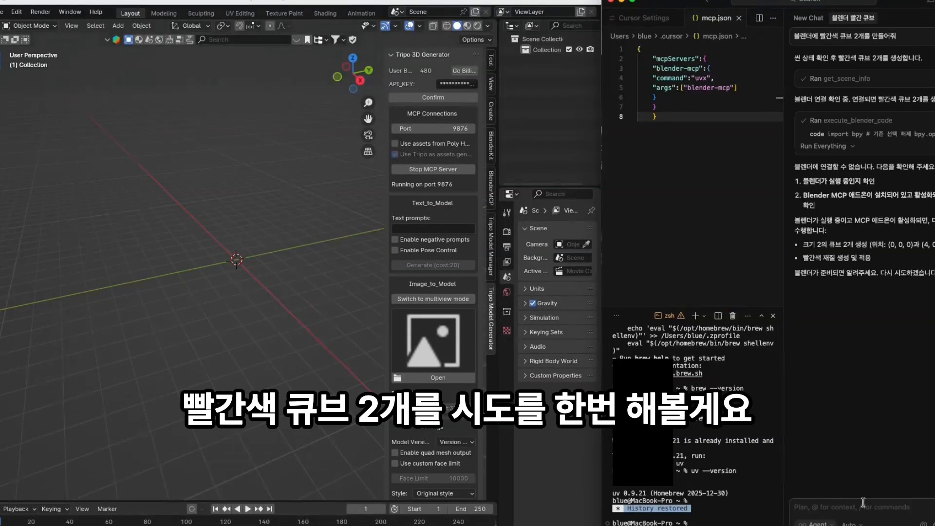
type("빨간색 큐브 2개를 만들어줘")
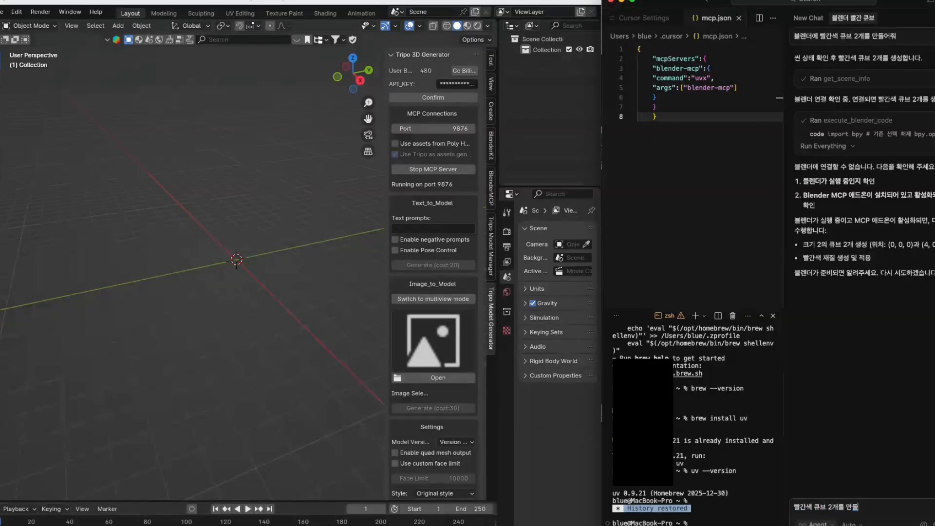
key("Return")
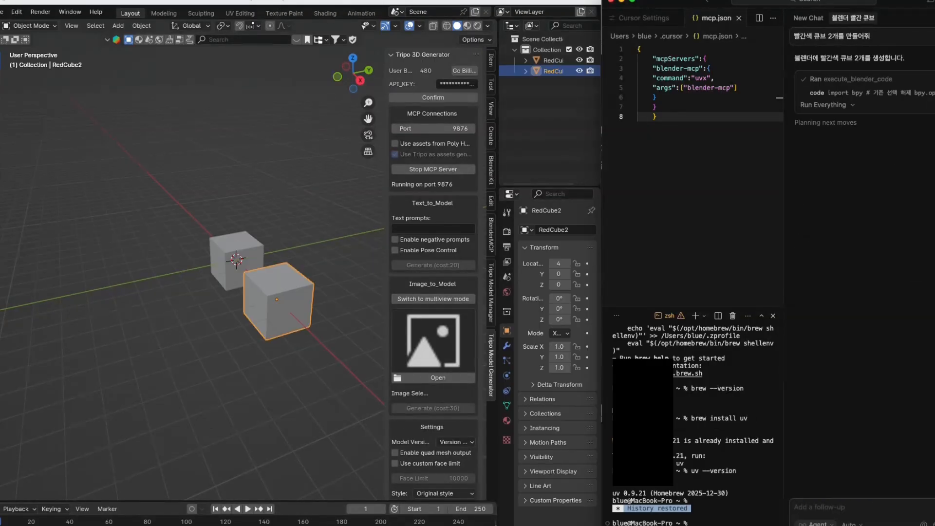
- Orbit around the new cubes in Material Preview to check they are red
scroll(170, 369, "up", 4)
mouse_move(180, 389)
left_mouse_down()
mouse_move(332, 390)
mouse_move(293, 388)
mouse_move(292, 397)
left_mouse_up()
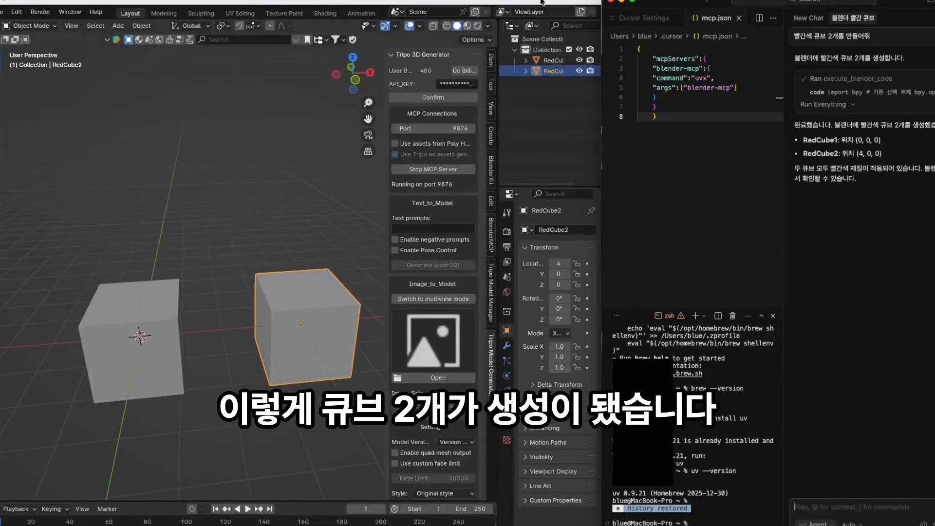
left_click(467, 26)
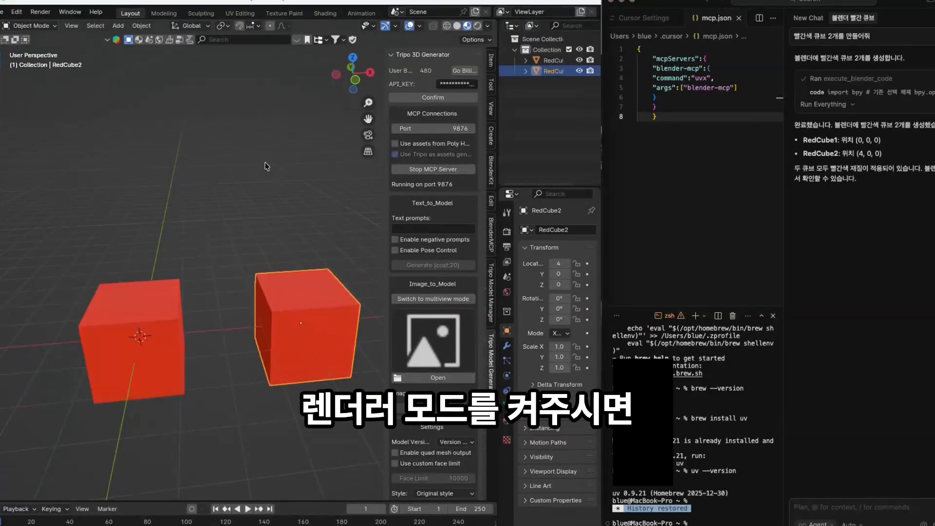
scroll(293, 376, "down", 3)
- Box-select both red cubes and delete them from the scene
left_click(293, 376)
left_click_drag(294, 374, 146, 273)
scroll(288, 298, "down", 3)
mouse_move(287, 298)
left_mouse_down()
mouse_move(224, 216)
mouse_move(311, 317)
mouse_move(285, 304)
left_mouse_up()
scroll(285, 303, "up", 2)
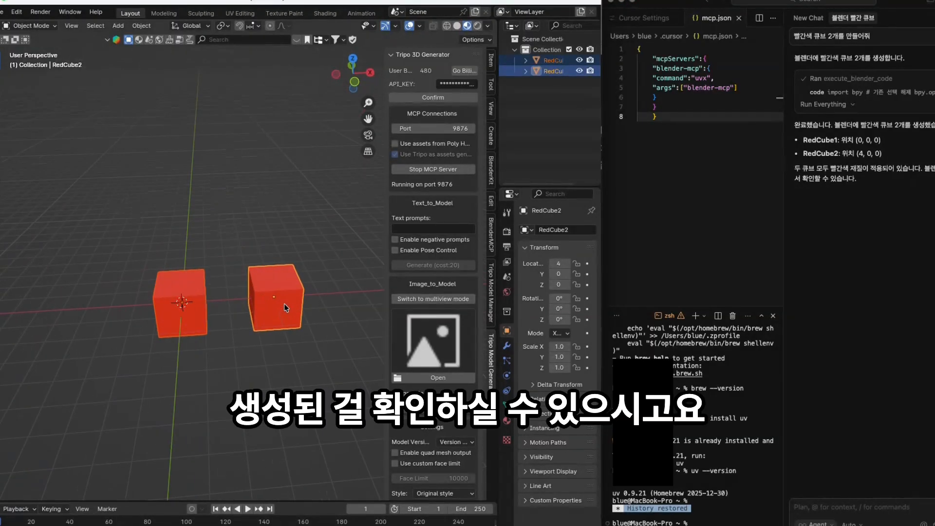
left_click(116, 232)
left_click_drag(53, 212, 367, 344)
key("x")
left_click(367, 344)
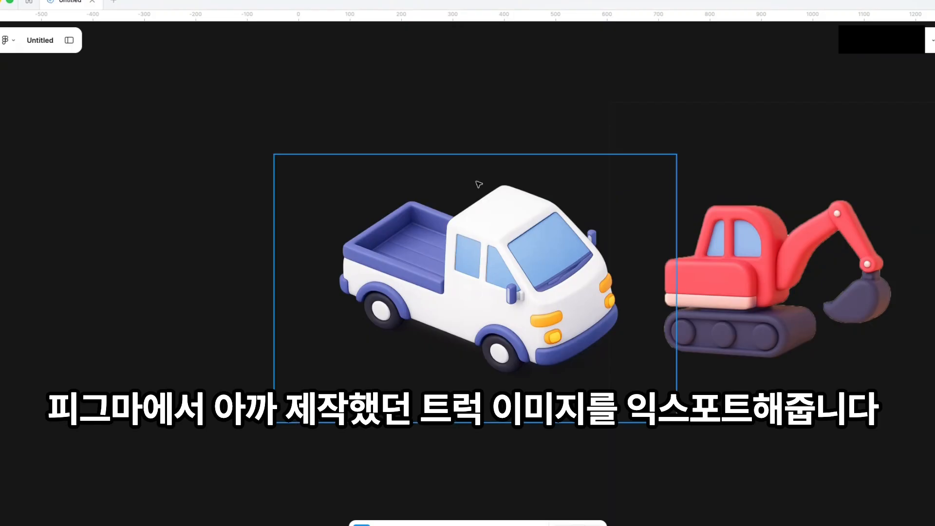
- Select the truck image and export it as a PNG at 2x scale
left_click(479, 184)
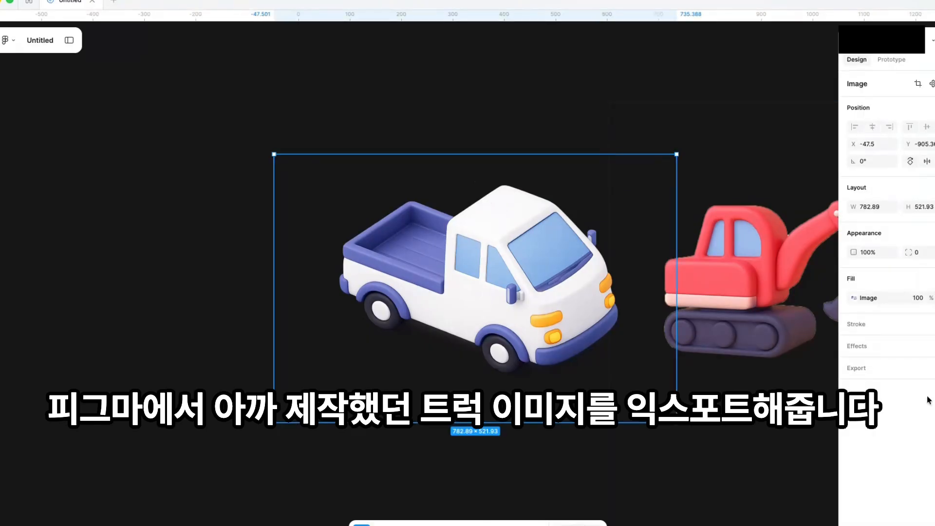
left_click(930, 368)
left_click(885, 388)
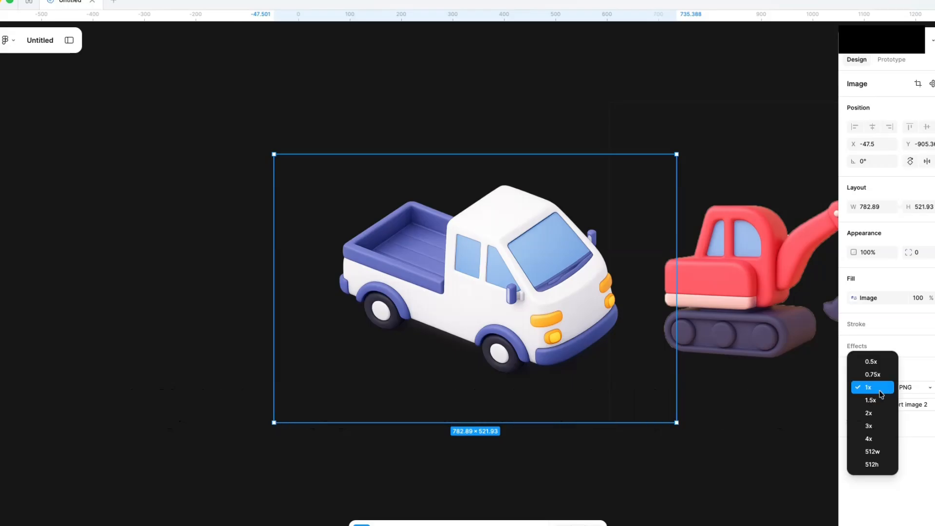
left_click(873, 411)
left_click(900, 404)
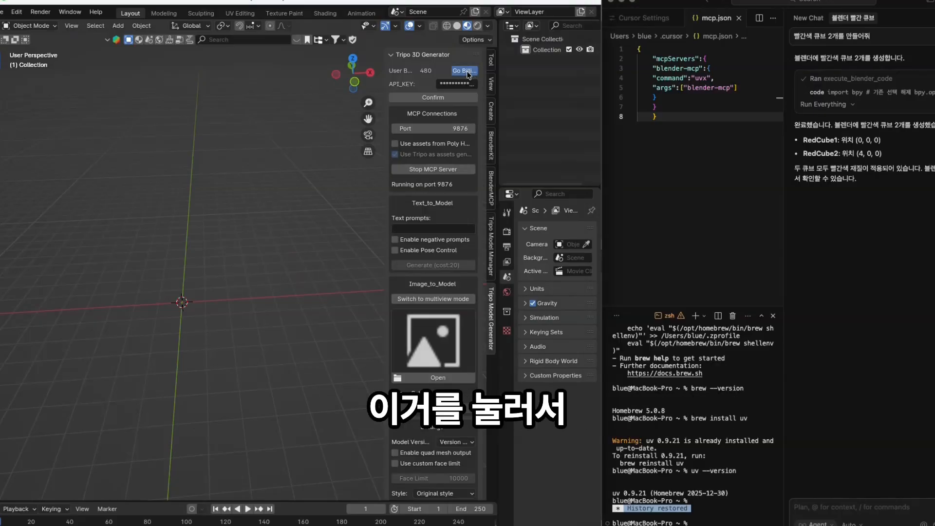
- Open the Tripo billing page and check the 480-credit Free Wallet balance
left_click(466, 72)
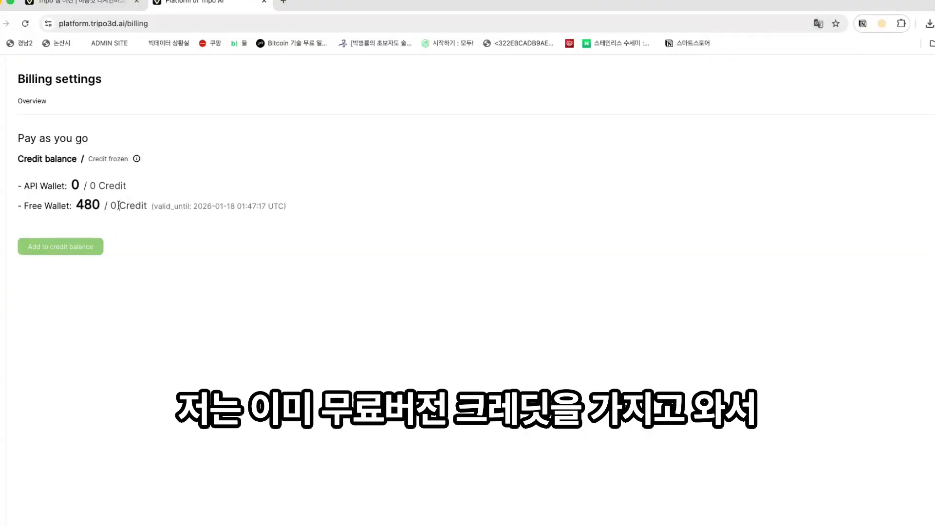
left_click_drag(119, 206, 146, 207)
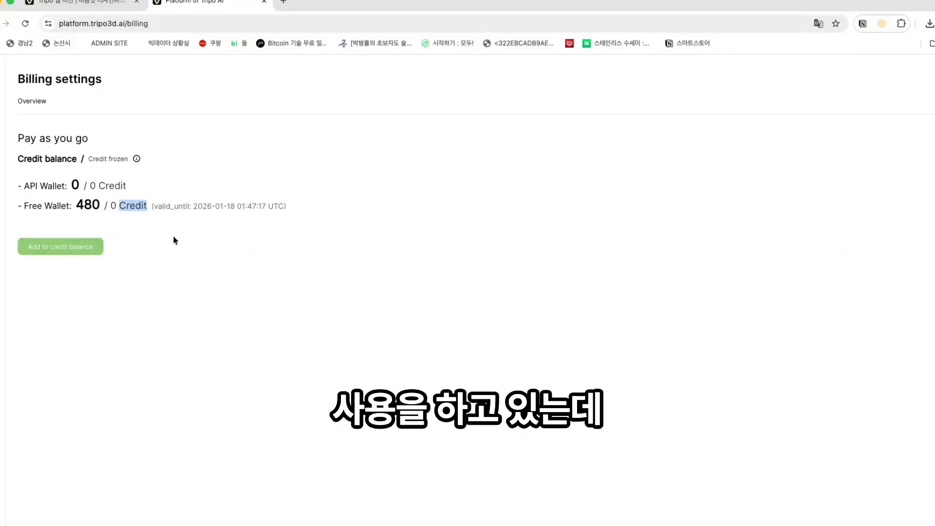
left_click(148, 263)
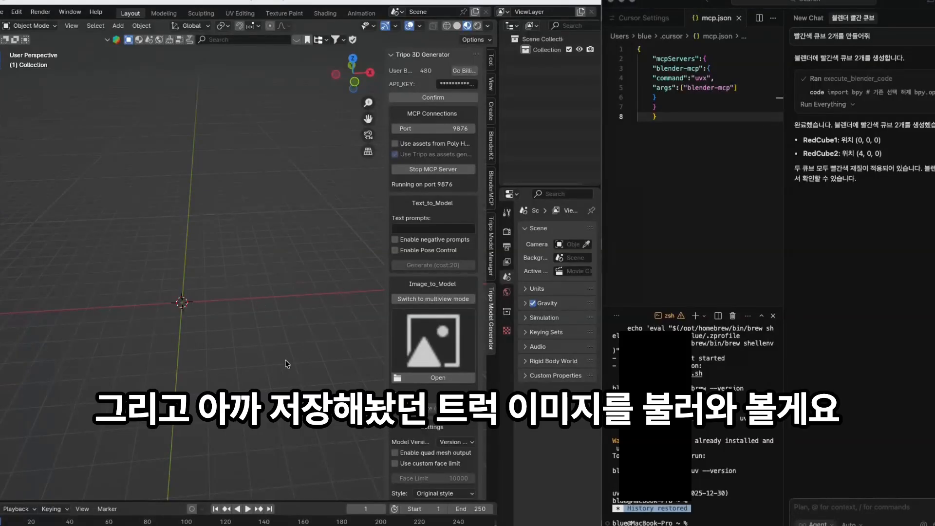
- Browse for the truck image under Image_to_Model, moving the file browser to Desktop
left_click(439, 378)
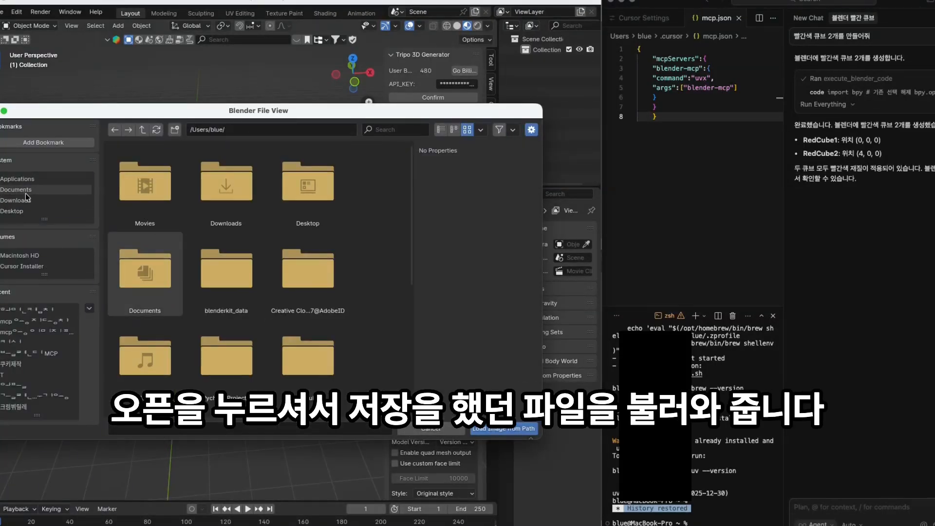
left_click(20, 211)
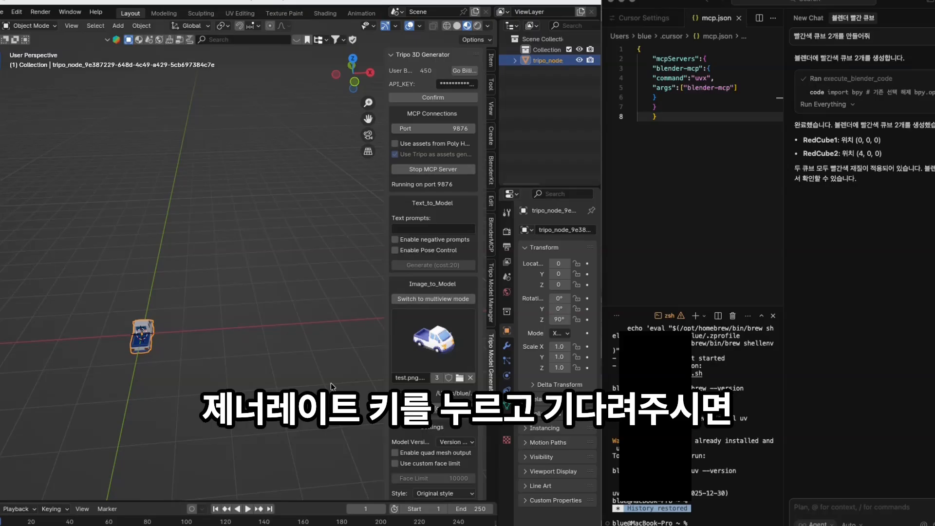
- Zoom, pan and orbit to inspect the textured truck's front and underside
scroll(112, 400, "up", 5)
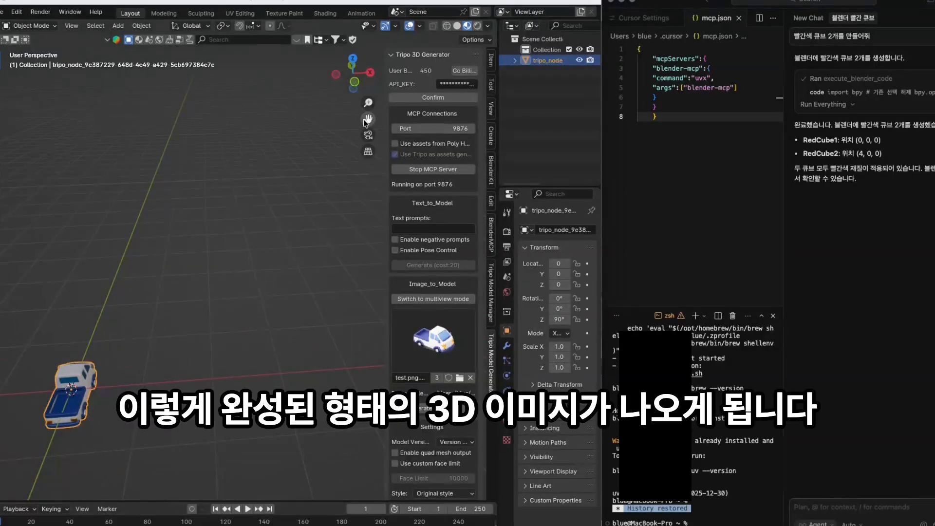
left_click_drag(364, 119, 424, 88)
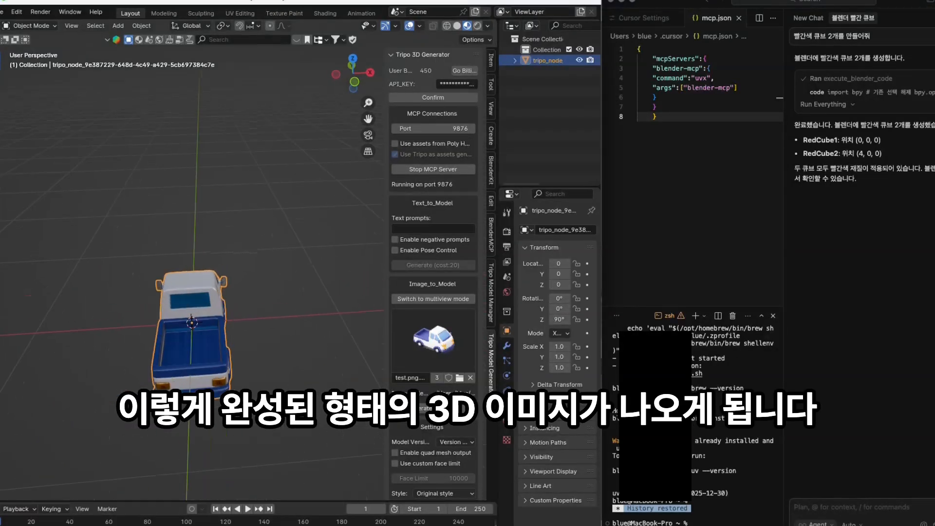
left_click_drag(212, 412, 392, 384)
left_click_drag(196, 391, 191, 322)
scroll(148, 357, "down", 3)
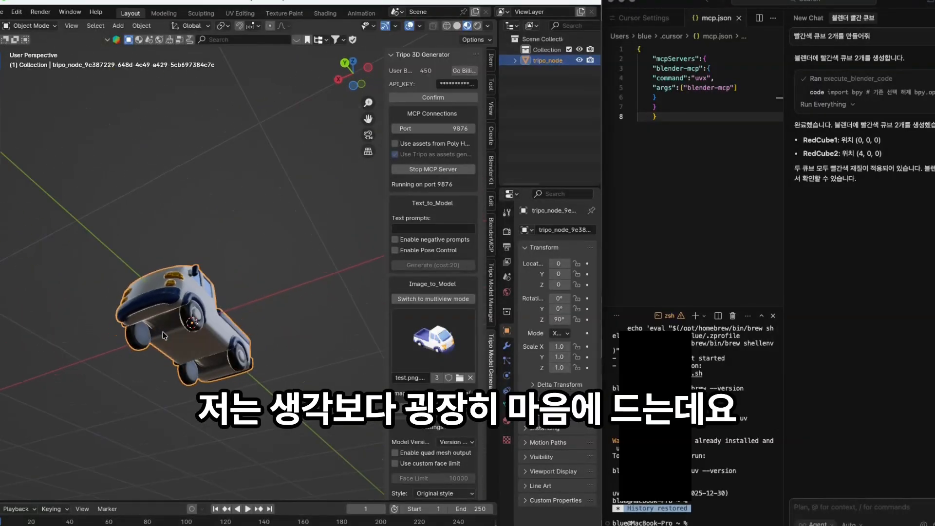
scroll(146, 357, "up", 5)
scroll(154, 384, "down", 3)
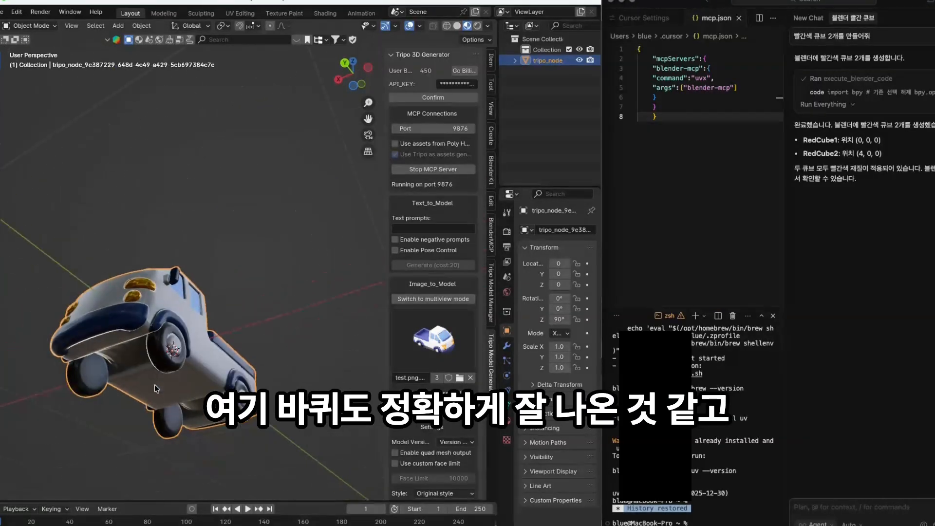
mouse_move(108, 332)
left_mouse_down()
mouse_move(251, 424)
mouse_move(64, 423)
mouse_move(84, 445)
mouse_move(297, 409)
mouse_move(273, 415)
mouse_move(293, 419)
left_mouse_up()
- Switch to Solid shading and orbit the truck from front-left, rear and side
left_click(457, 26)
scroll(219, 343, "down", 2)
scroll(219, 344, "down", 2)
left_click_drag(219, 344, 127, 353)
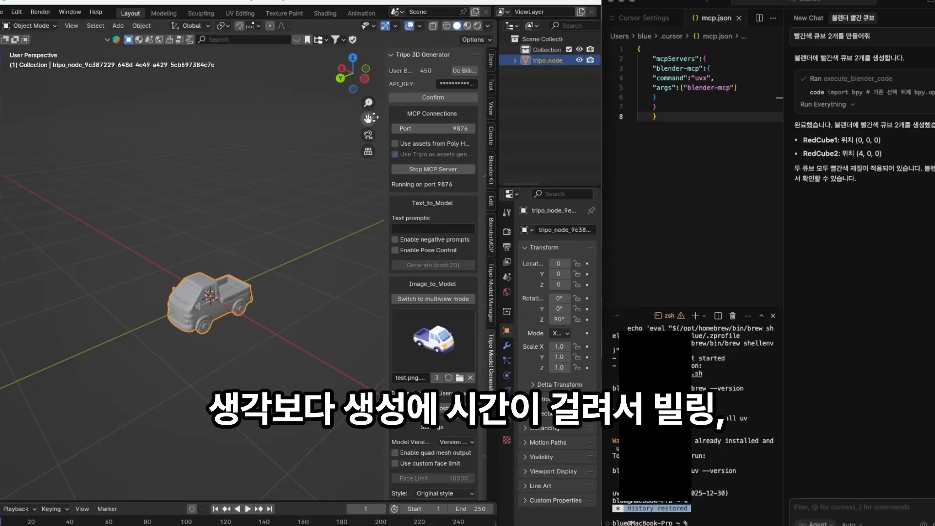
left_click_drag(368, 119, 363, 145)
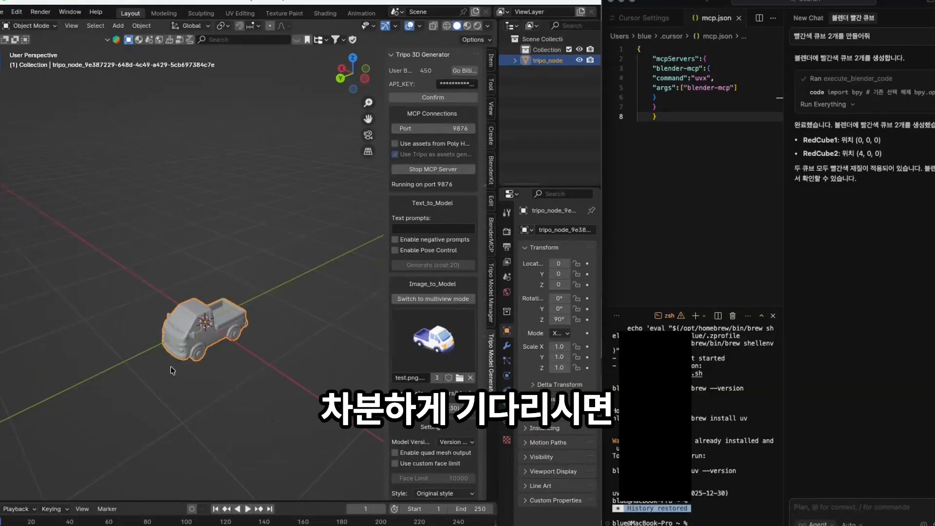
scroll(182, 355, "up", 3)
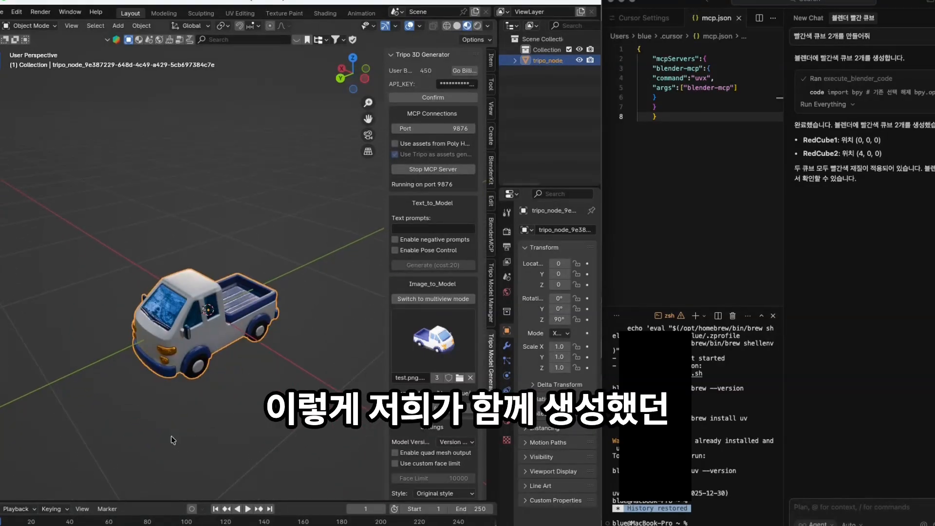
left_click_drag(173, 440, 321, 419)
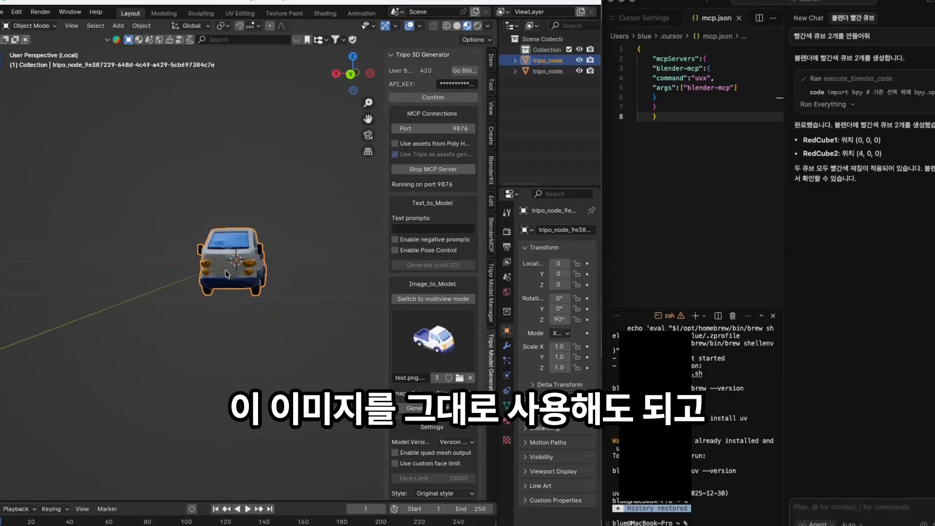
left_click_drag(225, 270, 185, 300)
scroll(266, 273, "up", 2)
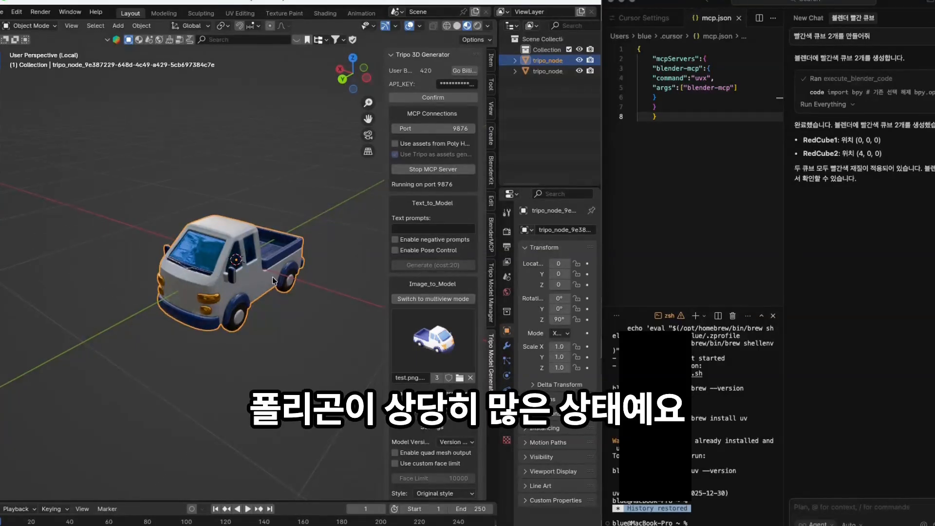
key("Tab")
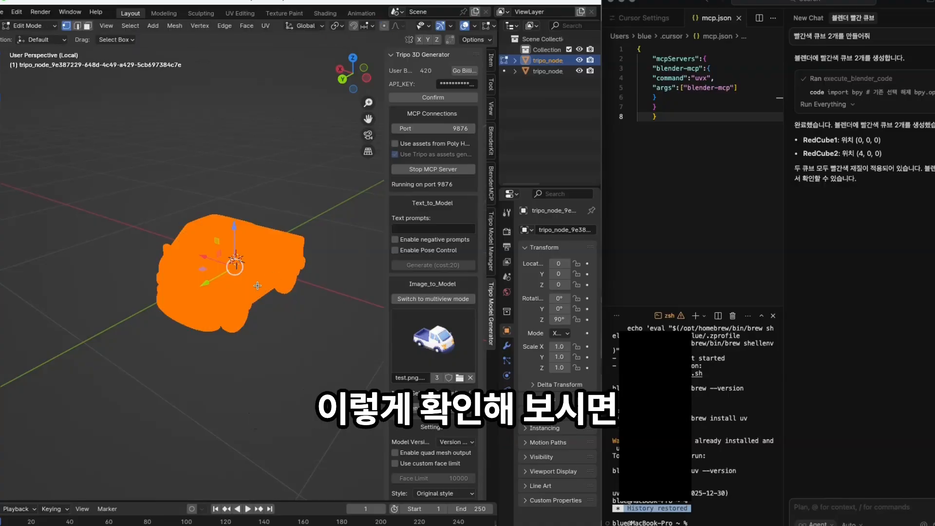
scroll(259, 287, "up", 10)
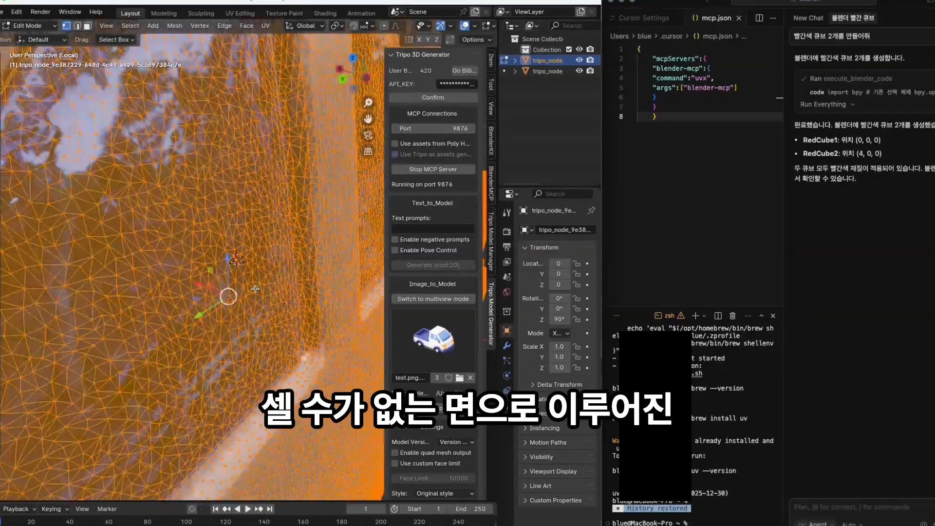
scroll(229, 291, "down", 8)
scroll(256, 371, "down", 2)
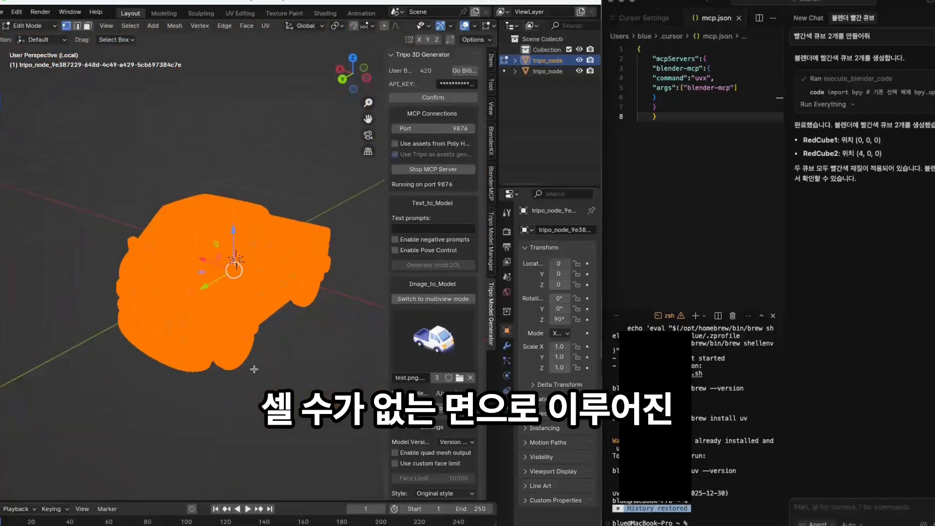
left_click_drag(256, 372, 194, 355)
scroll(259, 258, "up", 4)
scroll(260, 258, "up", 8)
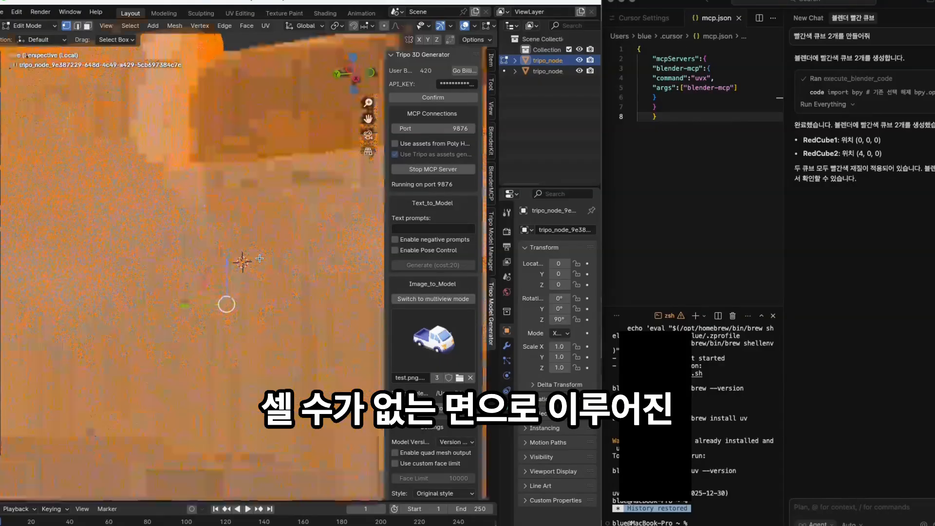
scroll(260, 258, "down", 9)
left_click_drag(260, 258, 279, 278)
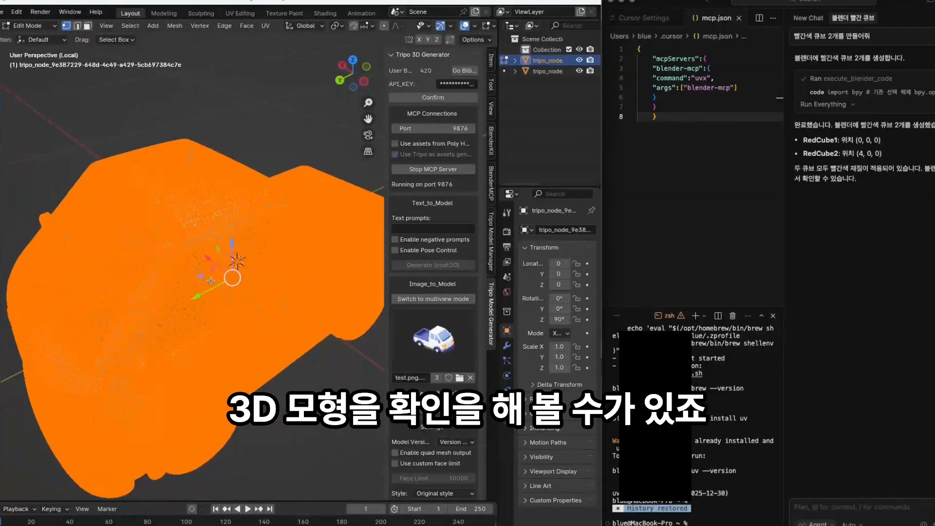
left_click_drag(142, 272, 168, 244)
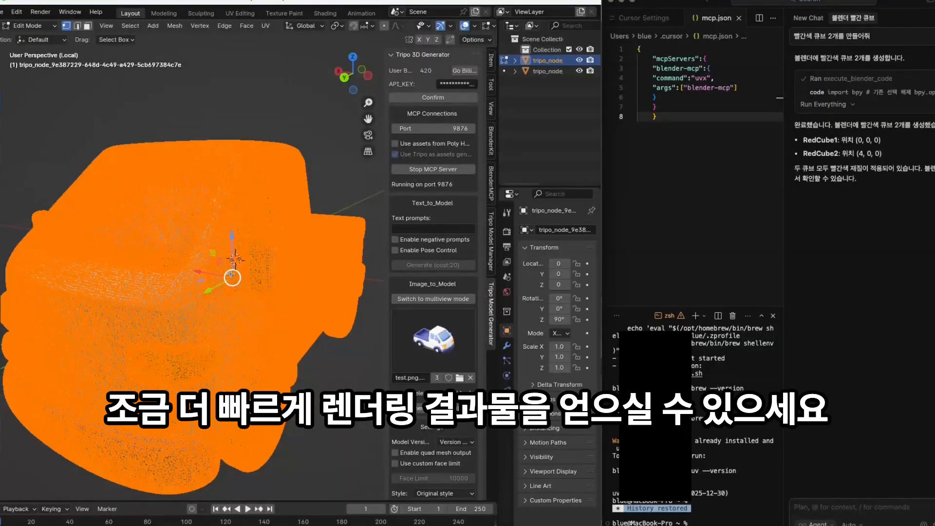
key("Tab")
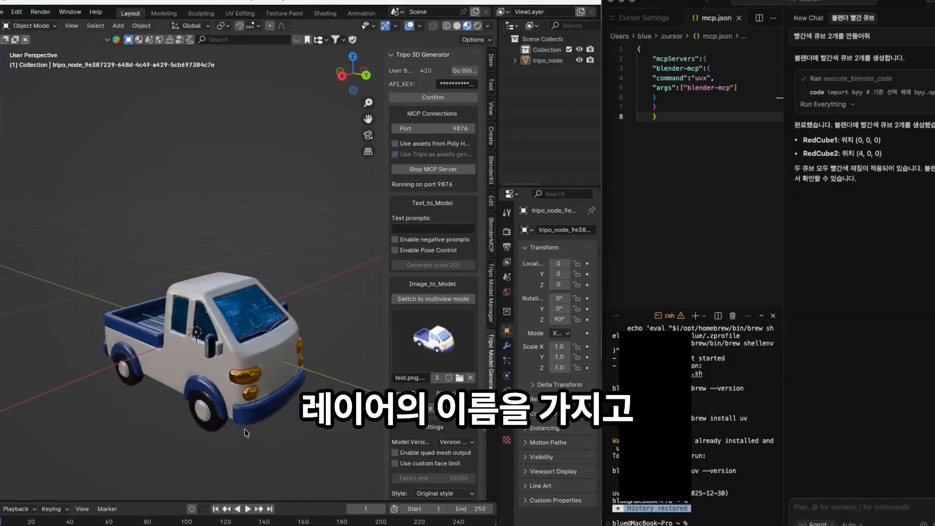
- Rename the tripo_node object to 'test' in the Outliner
right_click(549, 62)
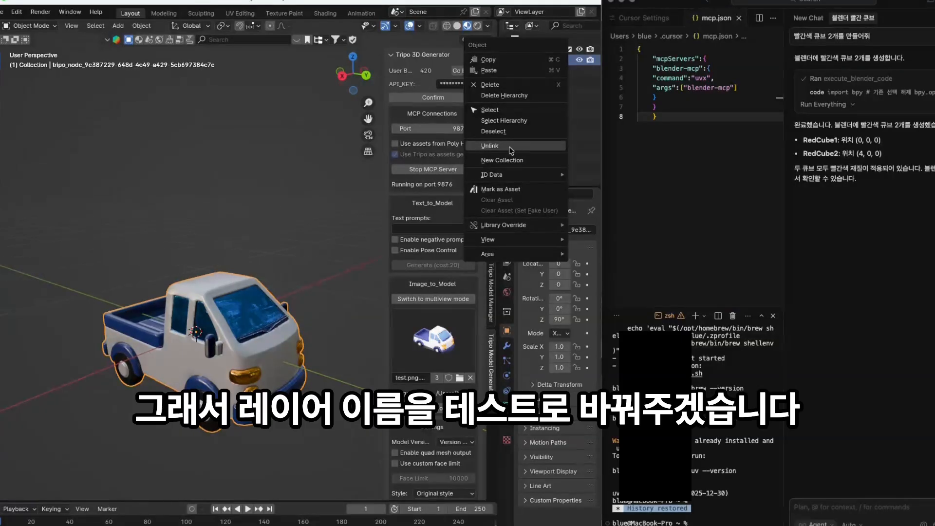
double_click(550, 60)
type("test")
key("Return")
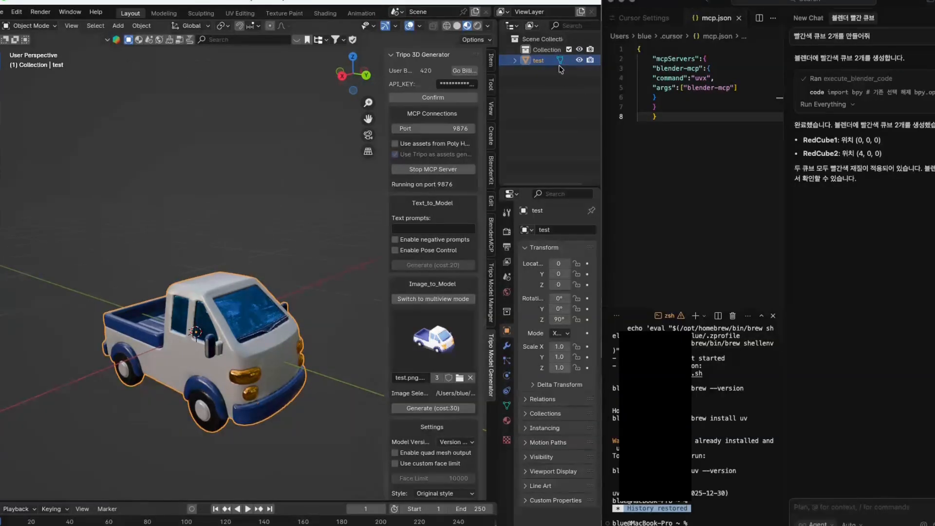
left_click(828, 507)
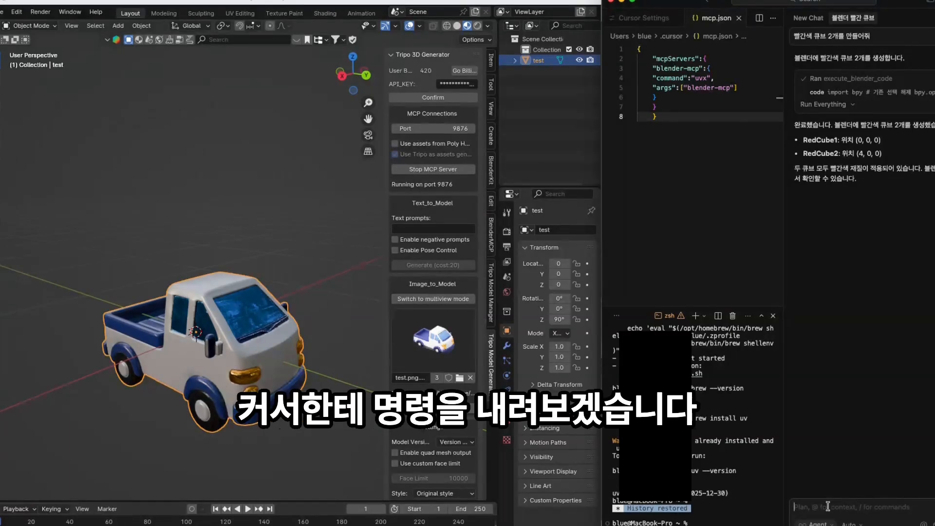
- Send the agent 'test레이어의 오브젝트 폴리곤 수를 파악하고, 폴리곤으로 줄여줘' to reduce test's polygons
type("test레이어의 오")
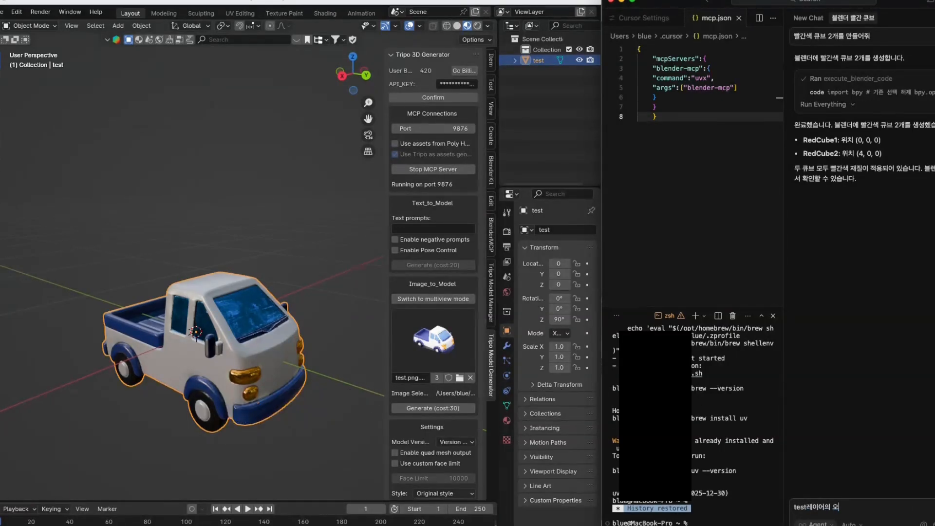
type("브젝트 폴리곤 수를 파악하고, 폴리")
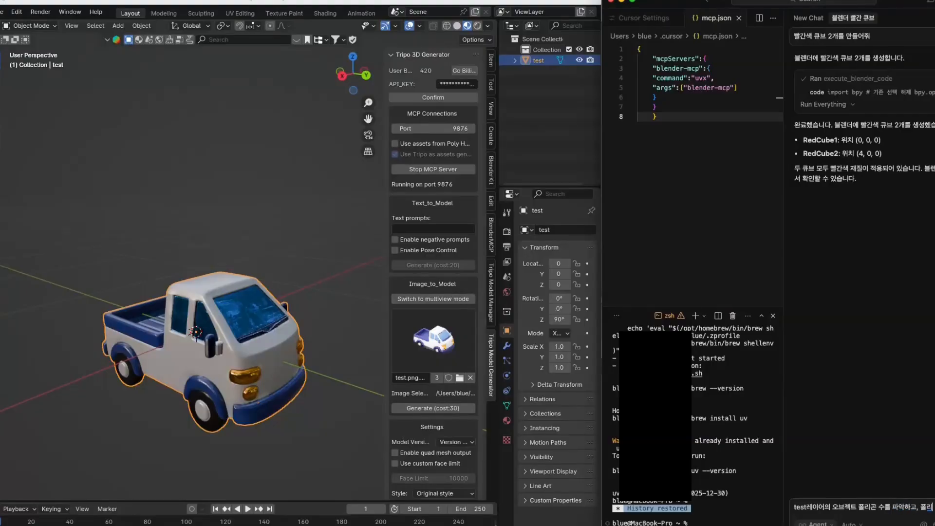
type("곤으로 줄여줘")
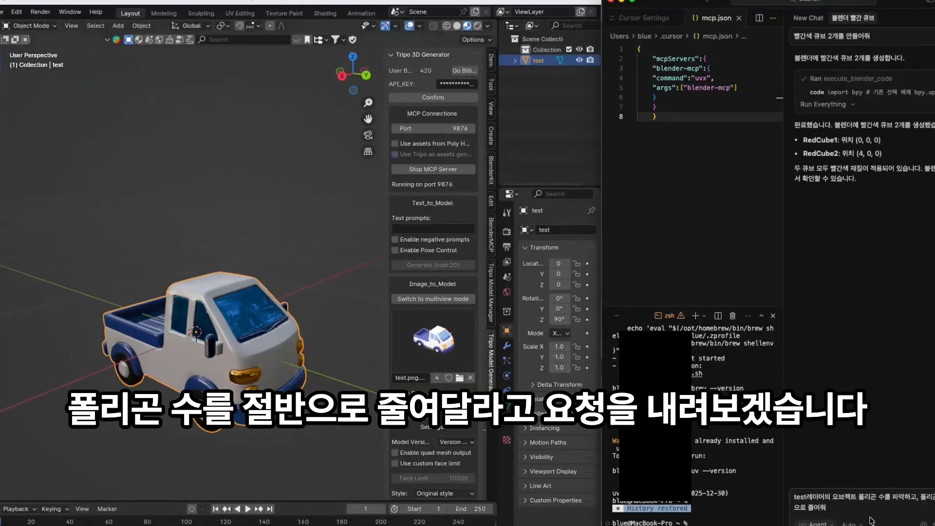
key("Return")
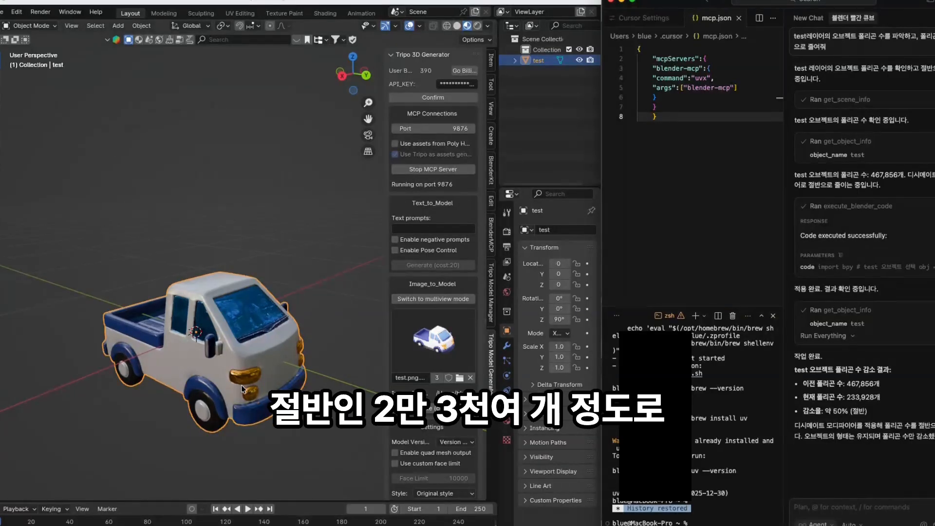
scroll(242, 389, "up", 3)
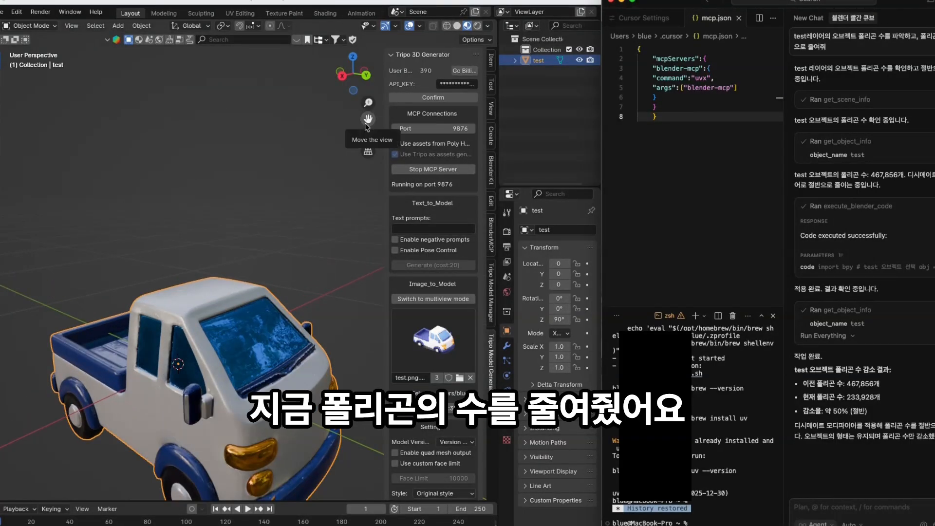
left_click_drag(366, 123, 374, 7)
scroll(196, 256, "up", 4)
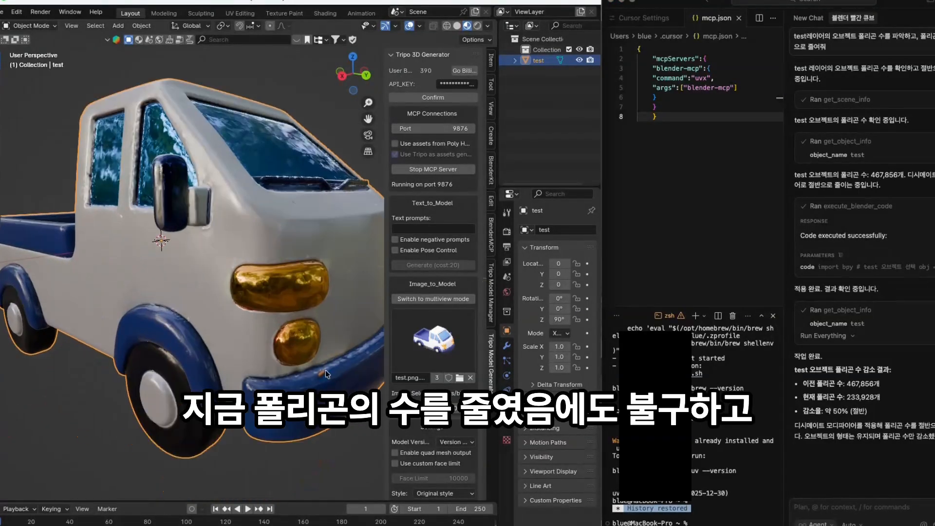
left_click_drag(326, 370, 169, 384)
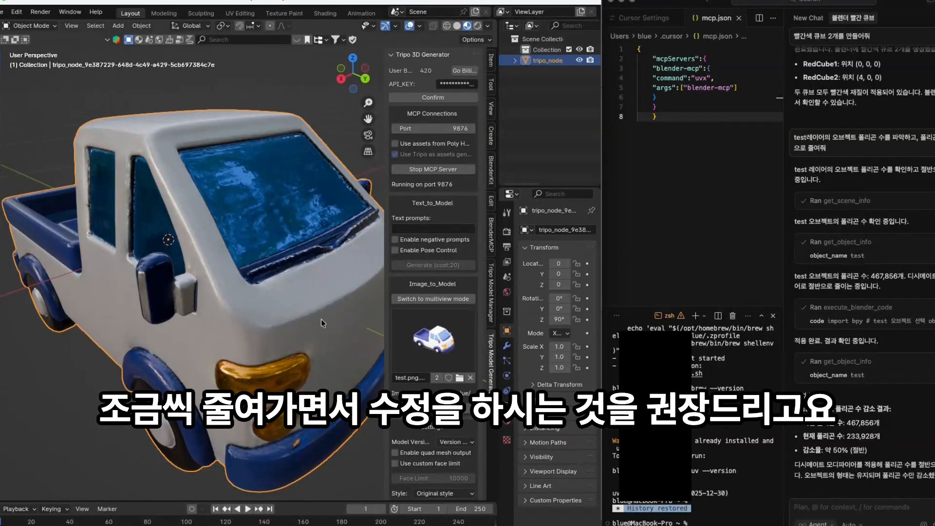
scroll(294, 342, "down", 1)
left_click_drag(311, 371, 327, 358)
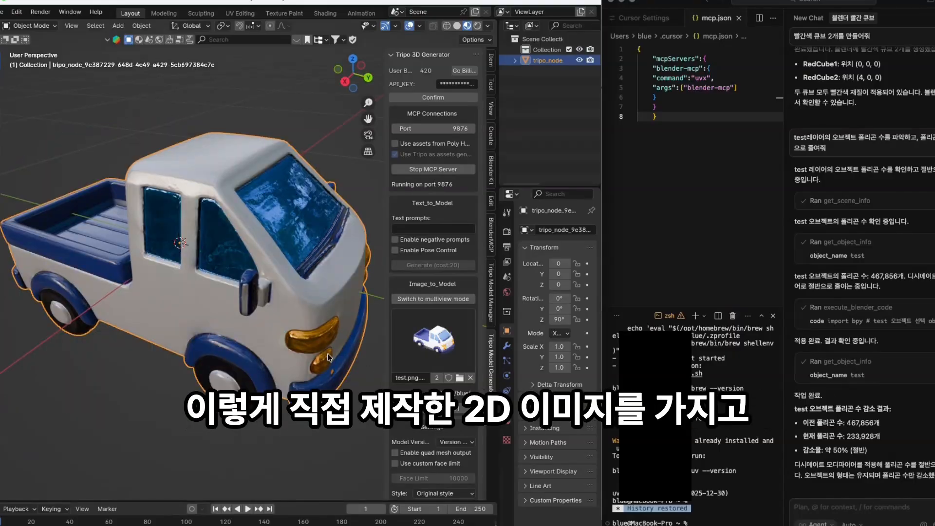
scroll(307, 334, "down", 3)
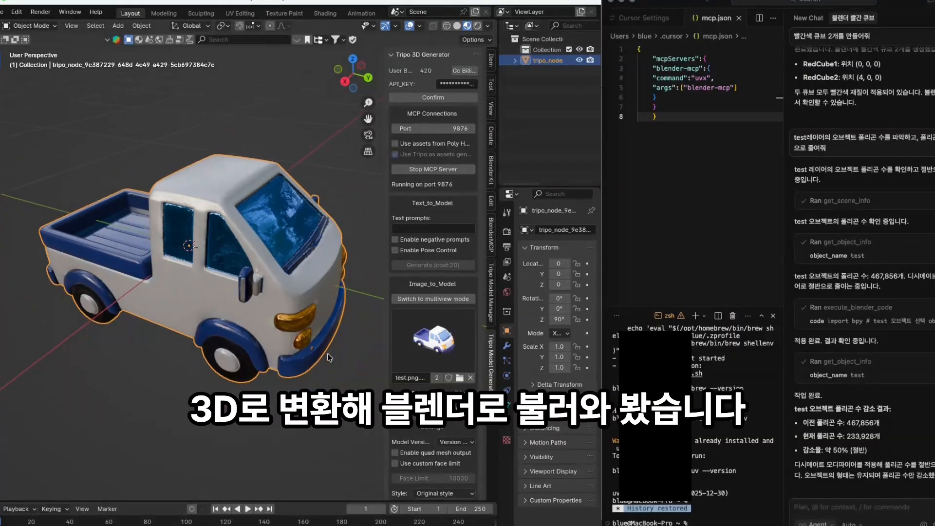
scroll(305, 334, "down", 2)
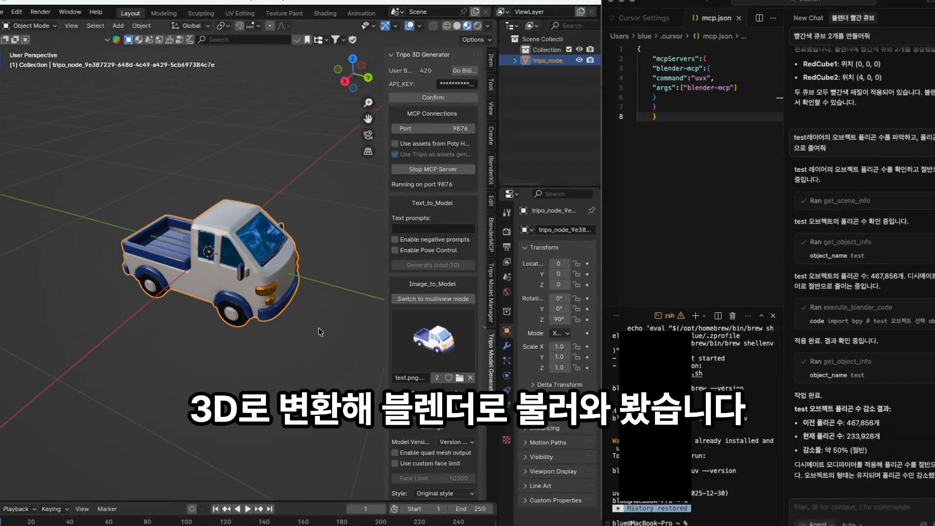
left_click_drag(318, 329, 171, 325)
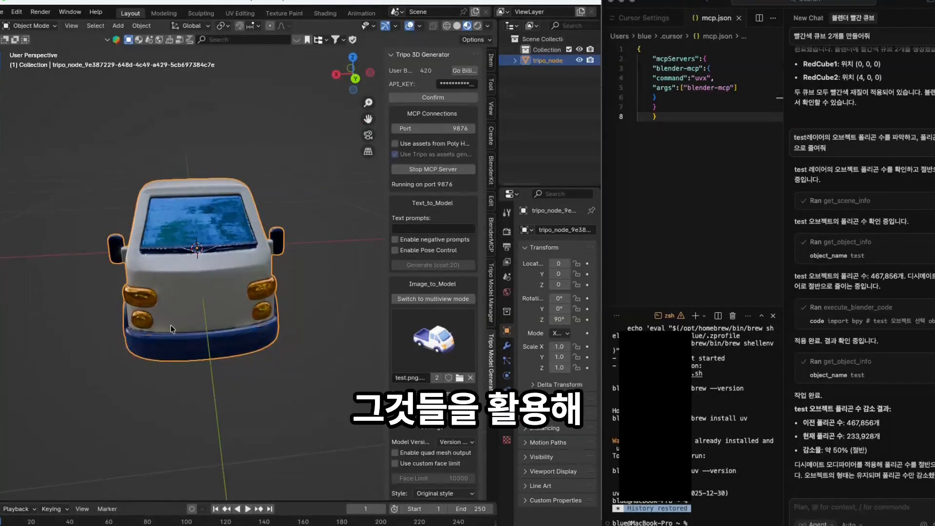
scroll(171, 325, "down", 3)
mouse_move(264, 302)
left_mouse_down()
mouse_move(172, 319)
mouse_move(140, 298)
mouse_move(157, 313)
left_mouse_up()
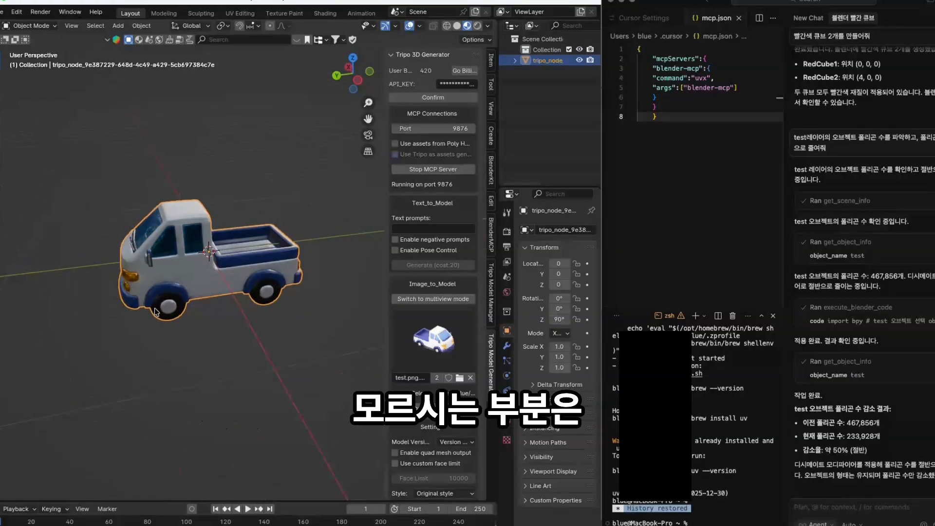